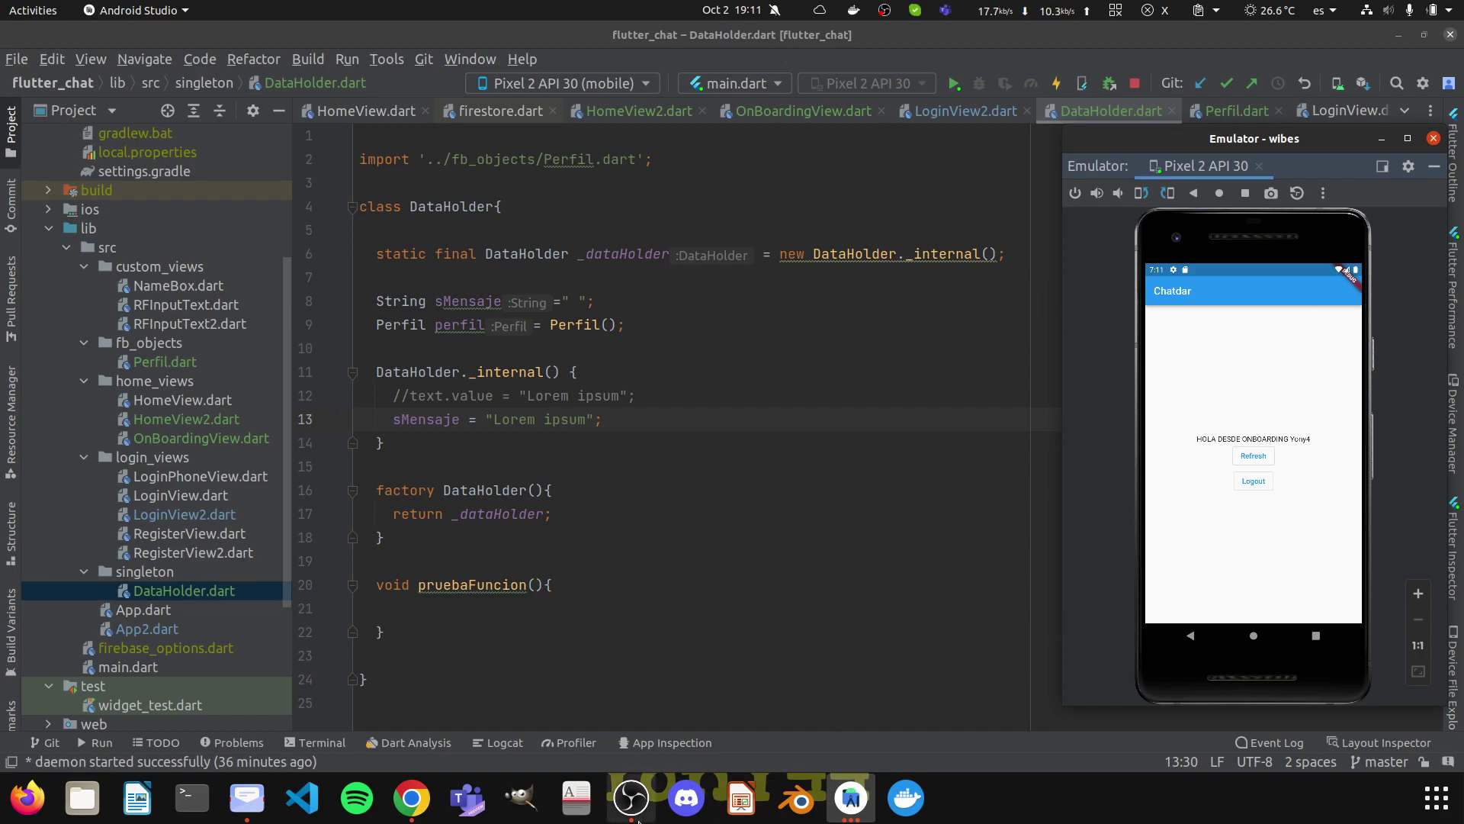
Switch to the Cloud Firestore console open in Chrome
{"action": "left_click", "coordinate": [412, 797]}
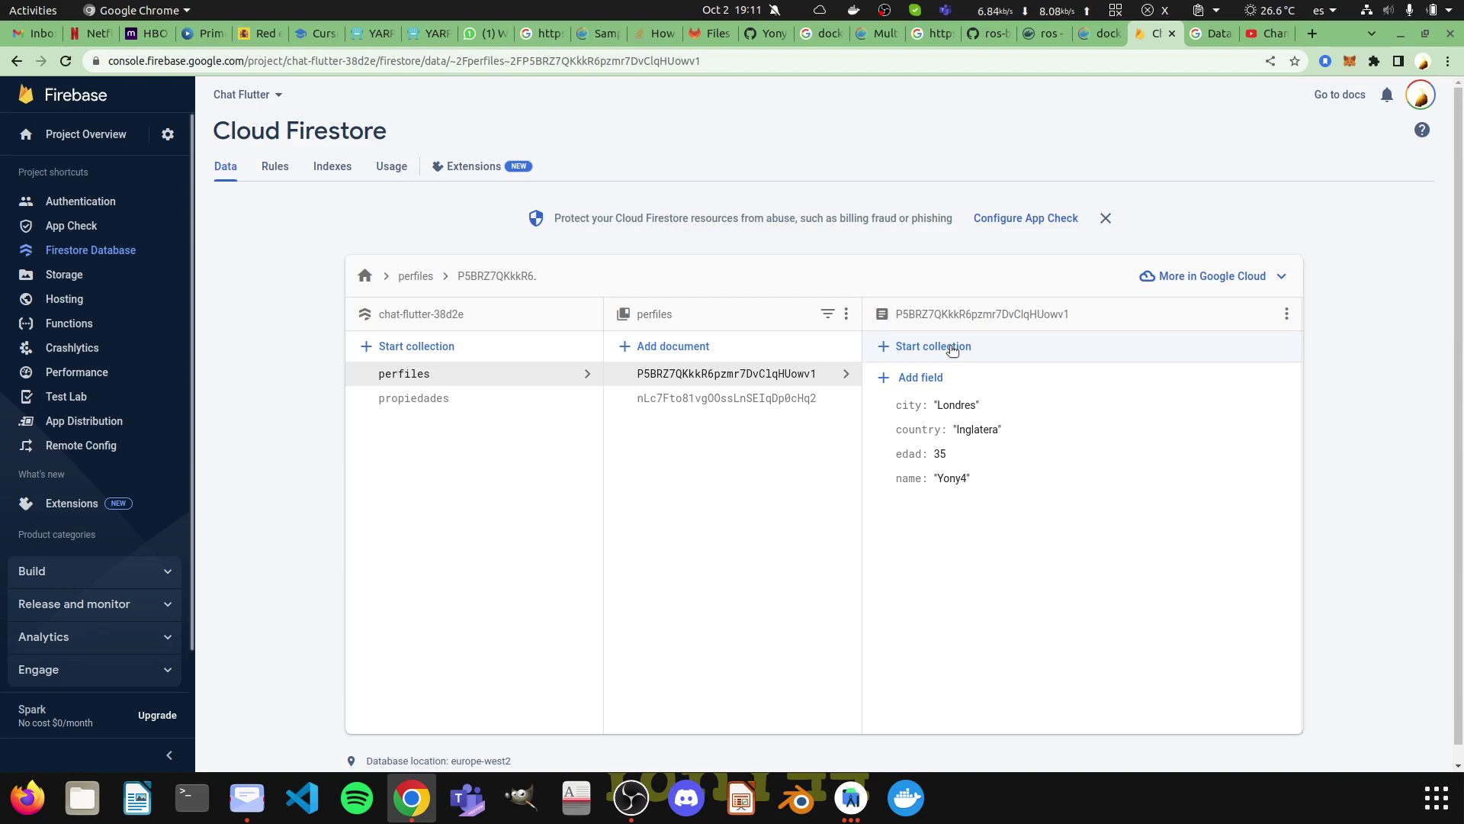
{"action": "left_click", "coordinate": [452, 348]}
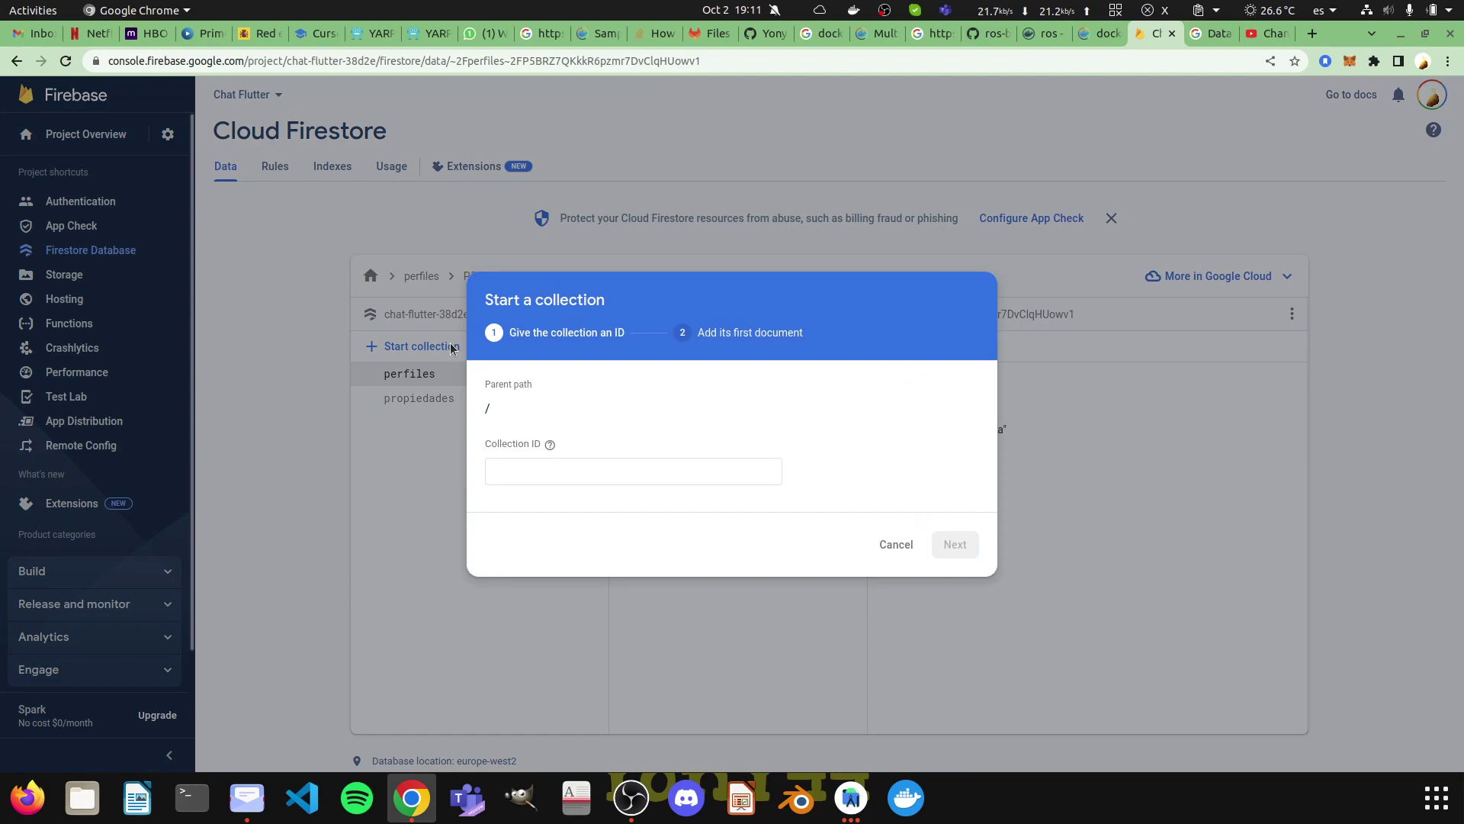
{"action": "left_click", "coordinate": [641, 473]}
{"action": "type", "text": "room"}
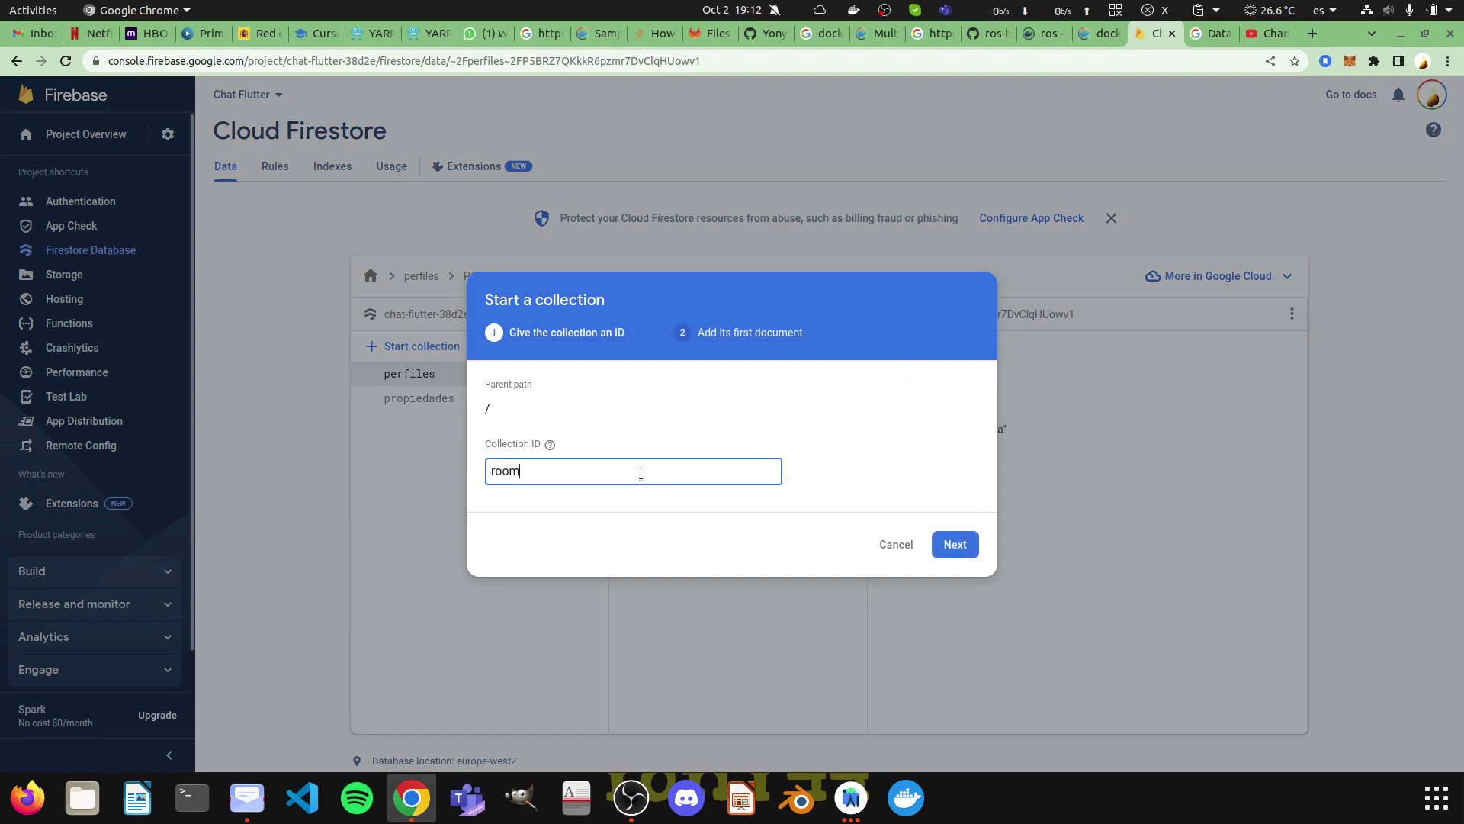
{"action": "left_click", "coordinate": [956, 546]}
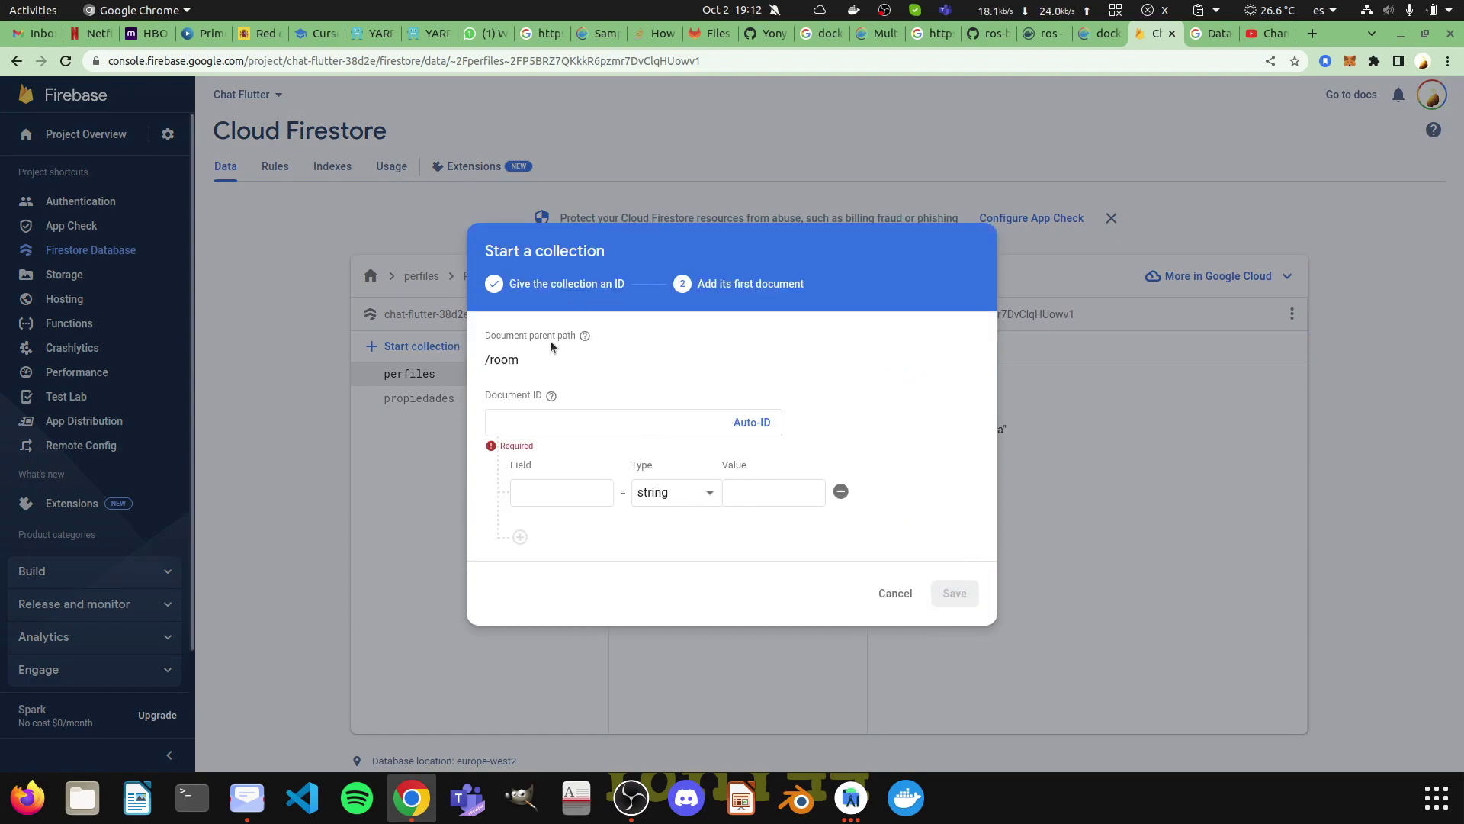
{"action": "left_click", "coordinate": [894, 594]}
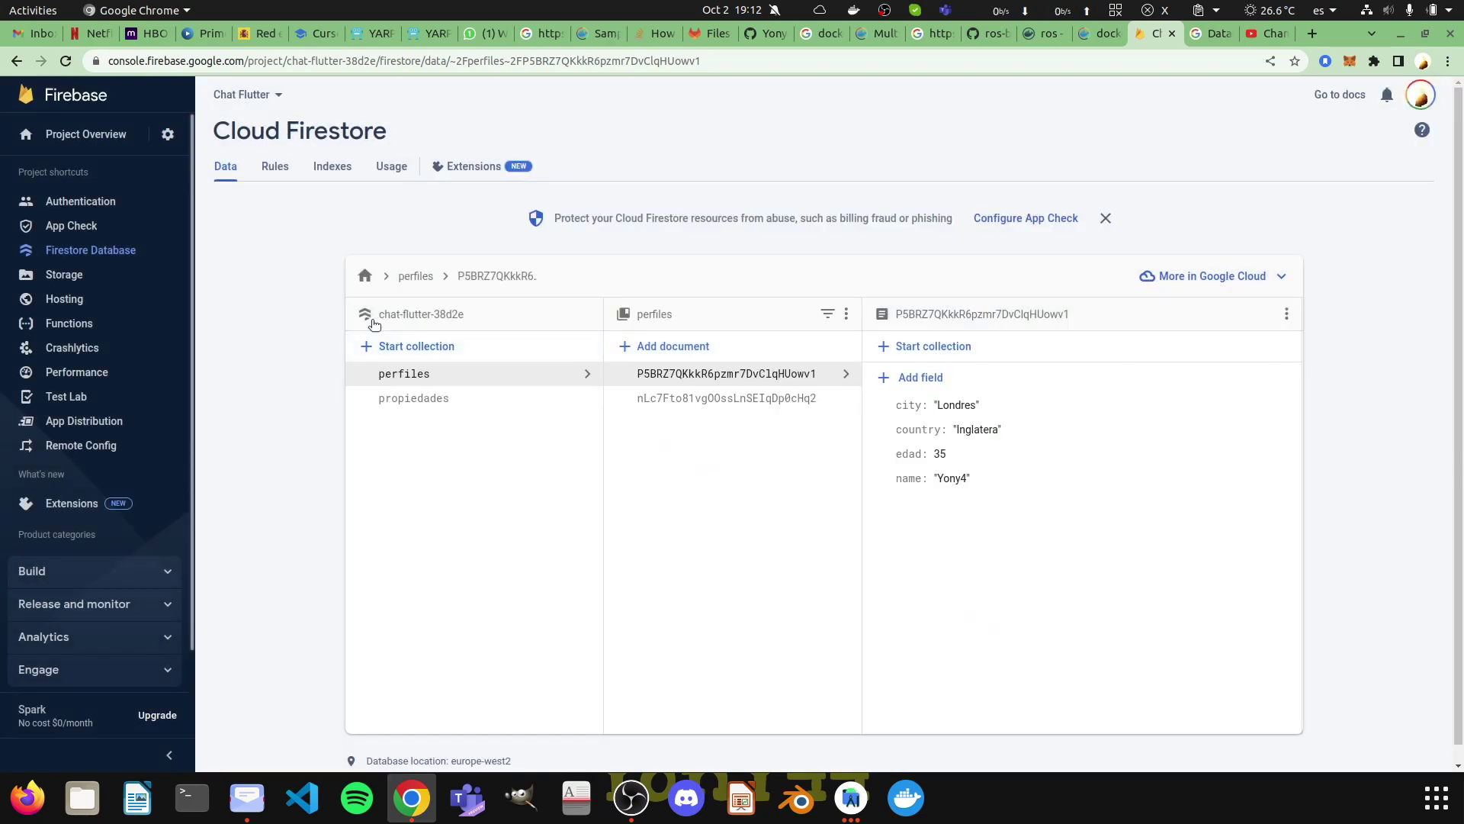
Start a new root-level collection with the ID rooms
{"action": "left_click", "coordinate": [400, 346]}
{"action": "left_click", "coordinate": [559, 475]}
{"action": "type", "text": "rooms"}
{"action": "left_click", "coordinate": [952, 545]}
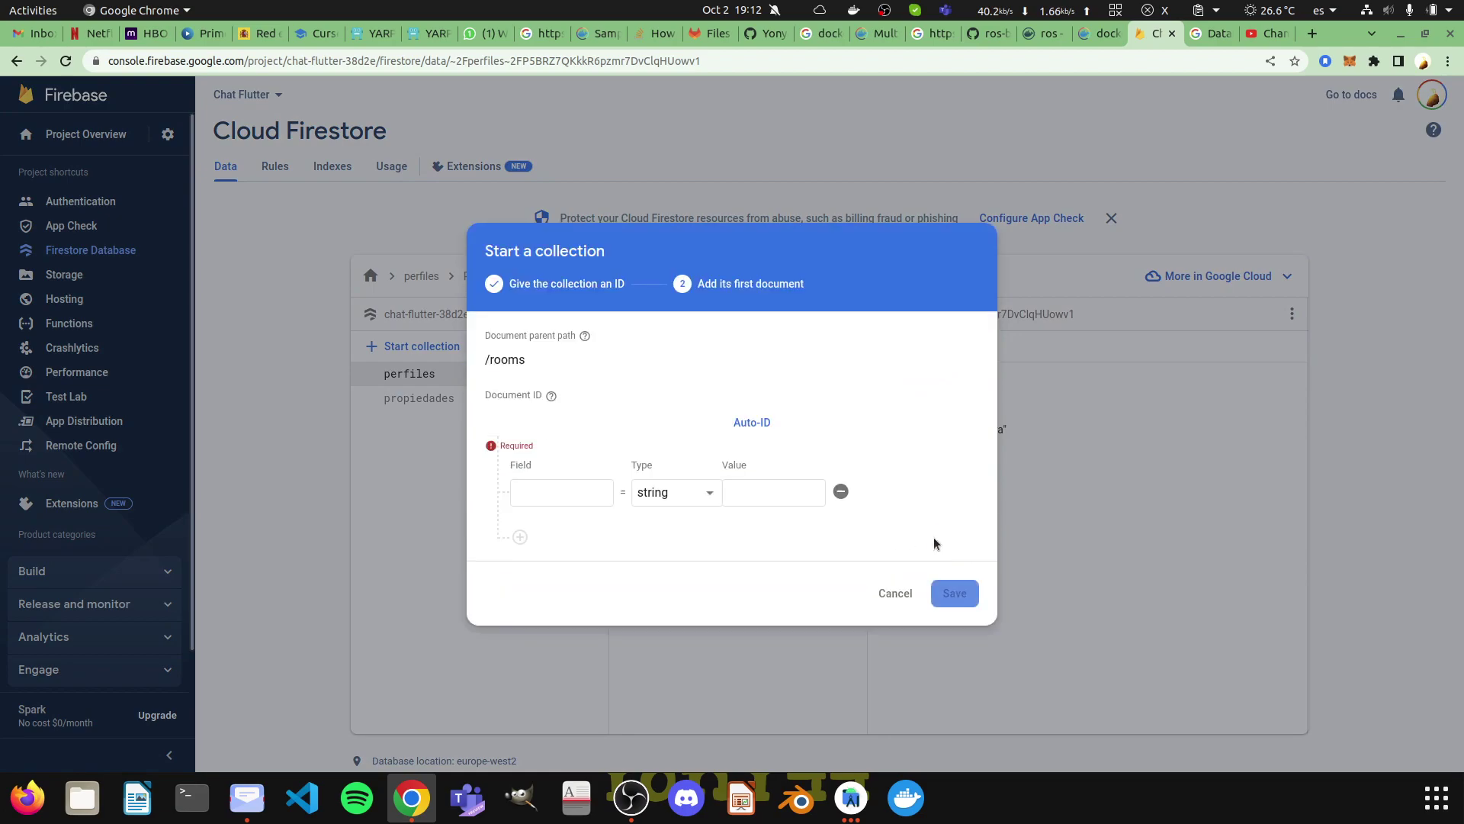
Create the collection's first document with an auto-generated ID and a string field name set to room_test
{"action": "left_click", "coordinate": [734, 419]}
{"action": "left_click", "coordinate": [583, 491]}
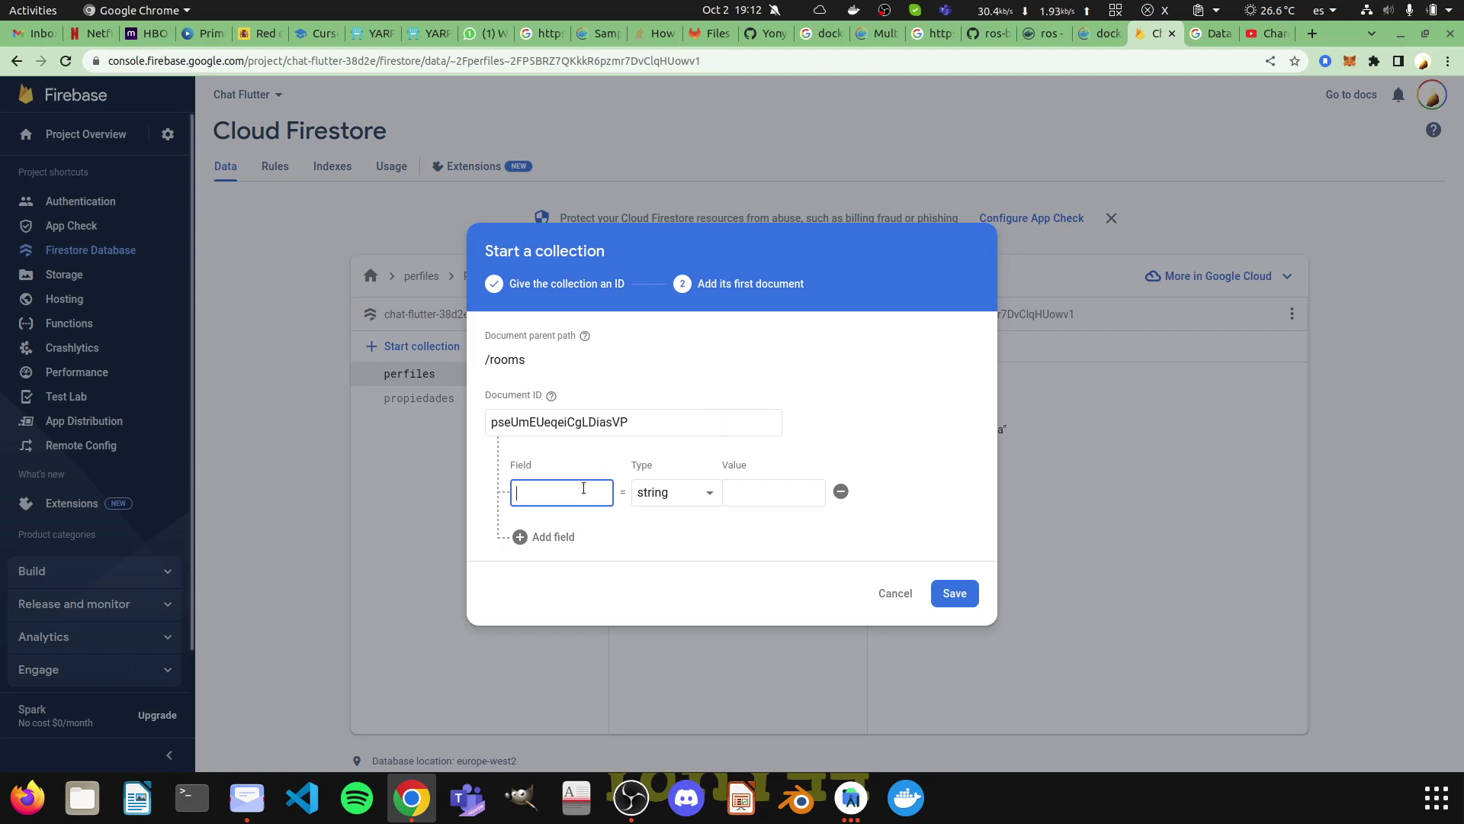
{"action": "type", "text": "name"}
{"action": "key", "text": "Tab"}
{"action": "key", "text": "Tab"}
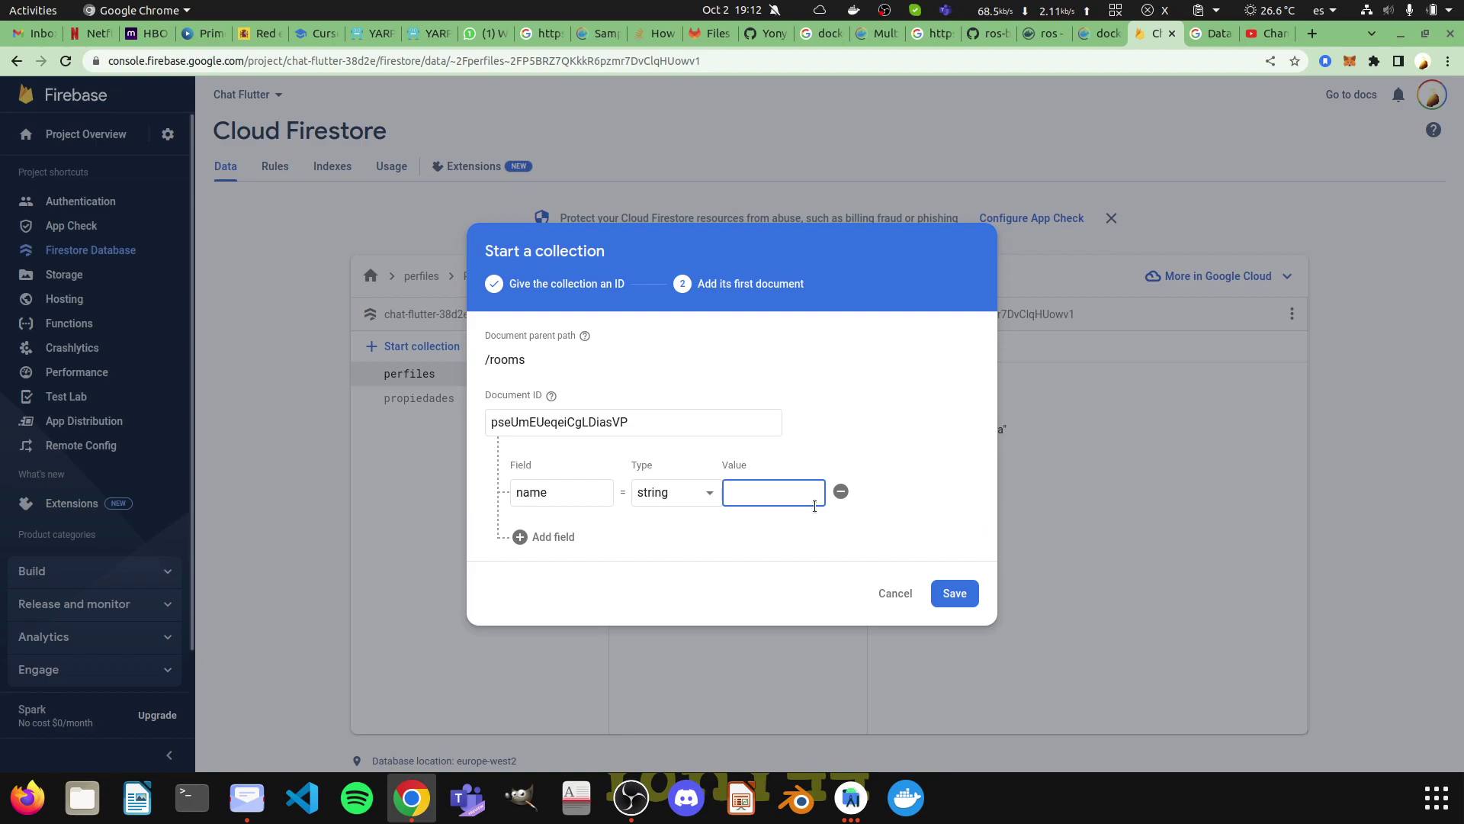
{"action": "type", "text": "room_test"}
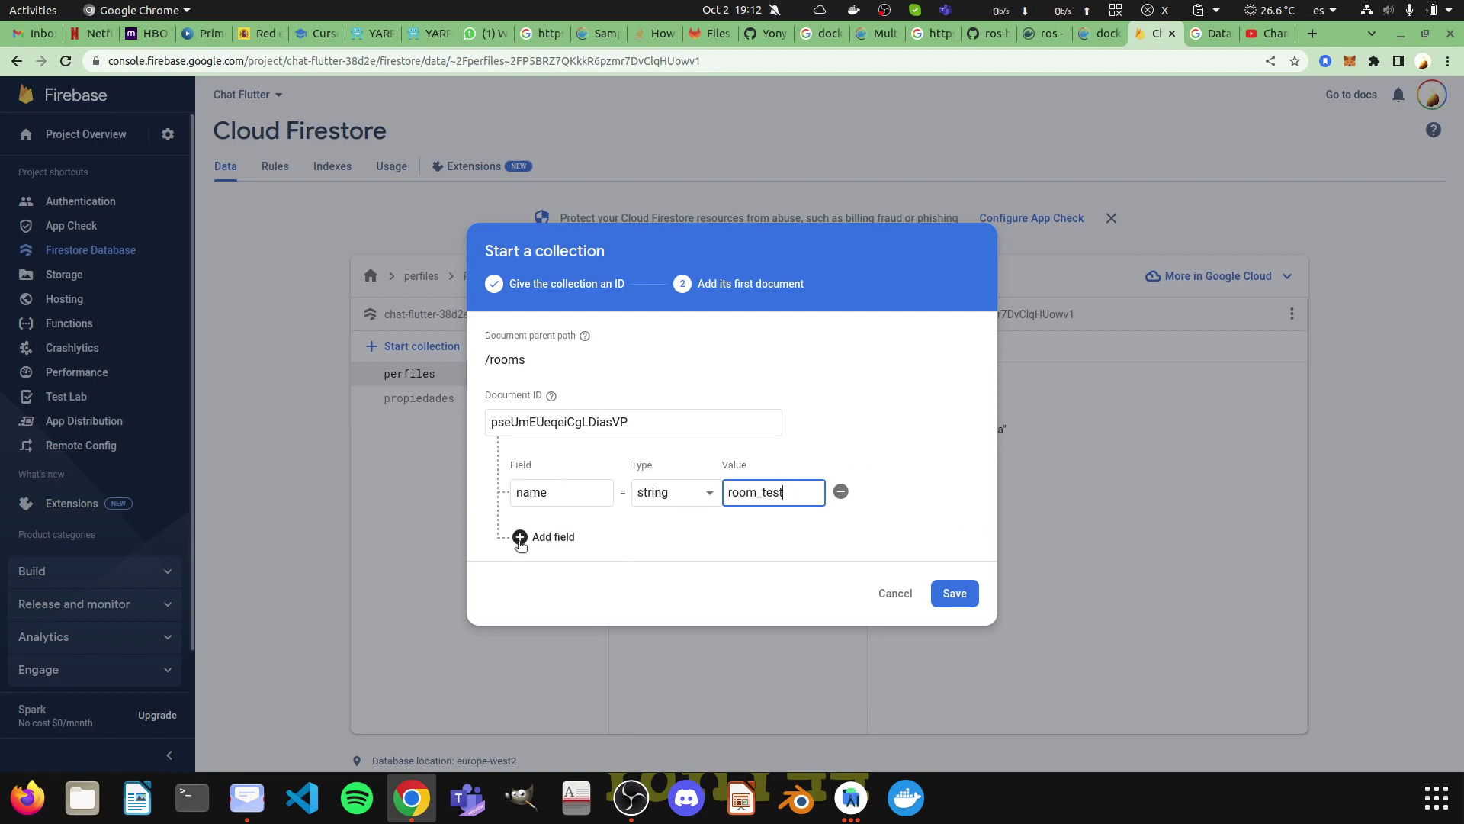
{"action": "left_click", "coordinate": [954, 592]}
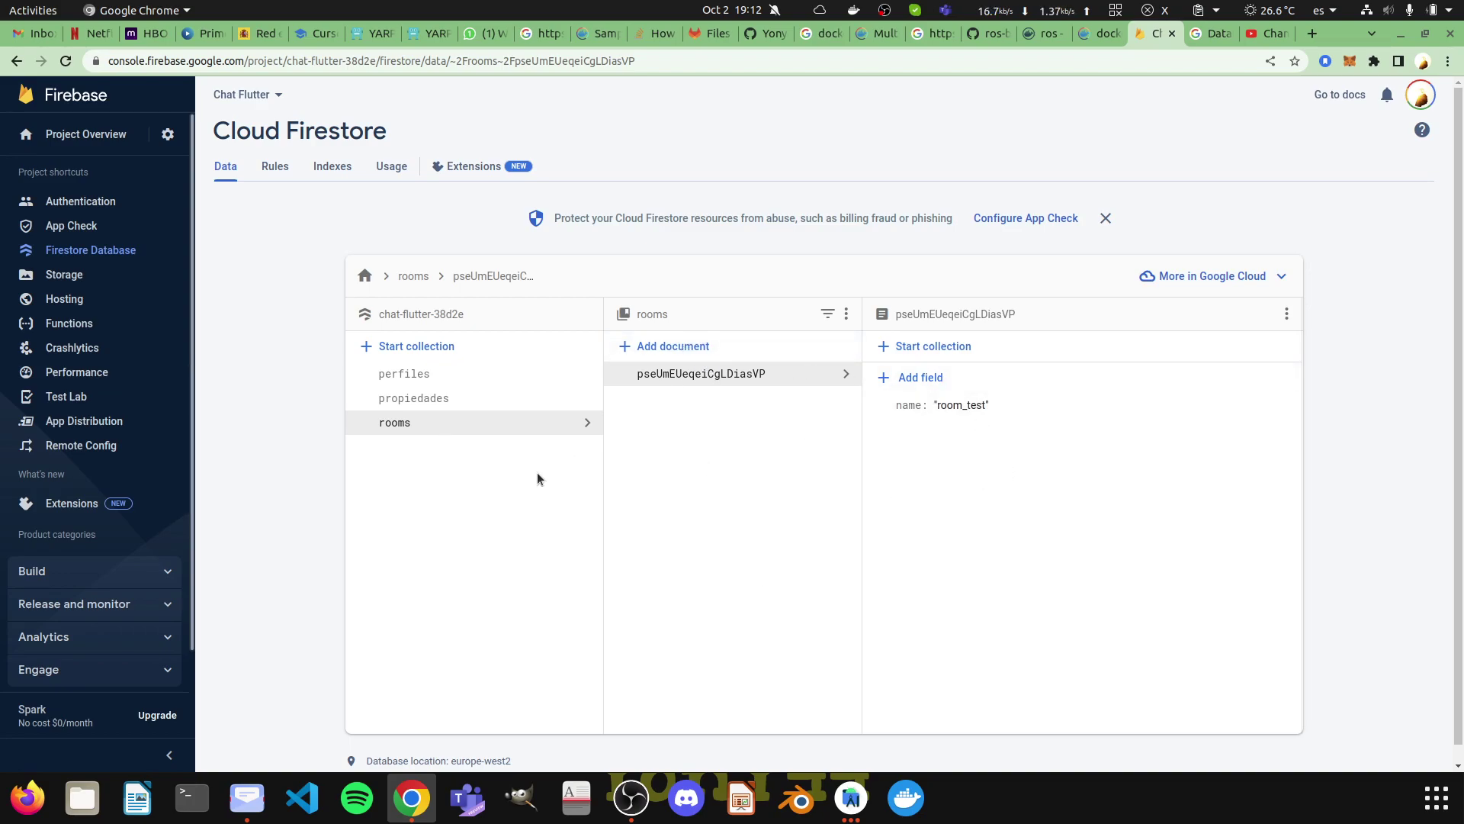
In the second perfiles document, define a new array field named rooms whose first element is a reference
{"action": "left_click", "coordinate": [433, 381]}
{"action": "left_click", "coordinate": [703, 397]}
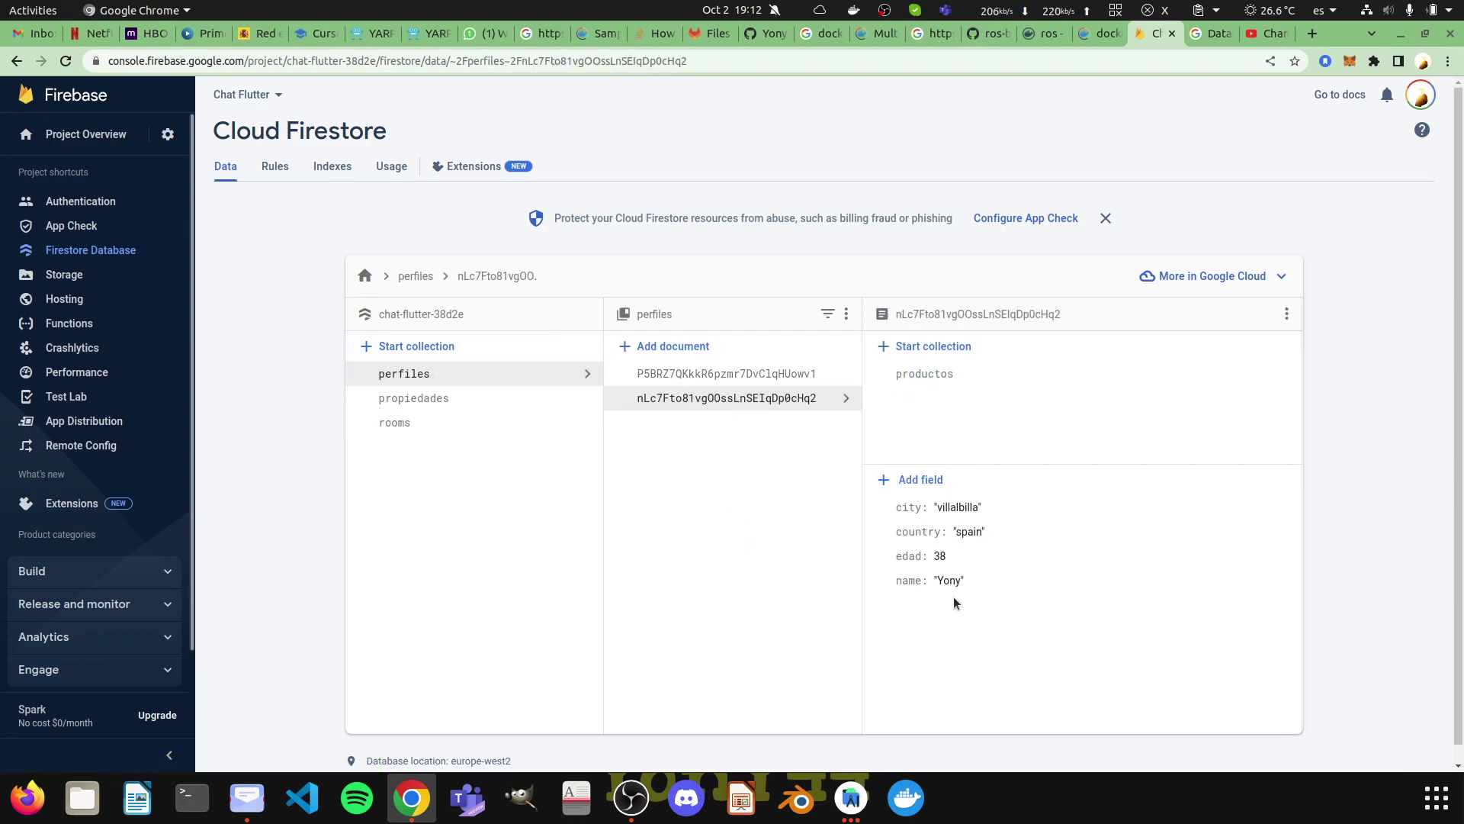
{"action": "left_click", "coordinate": [926, 480]}
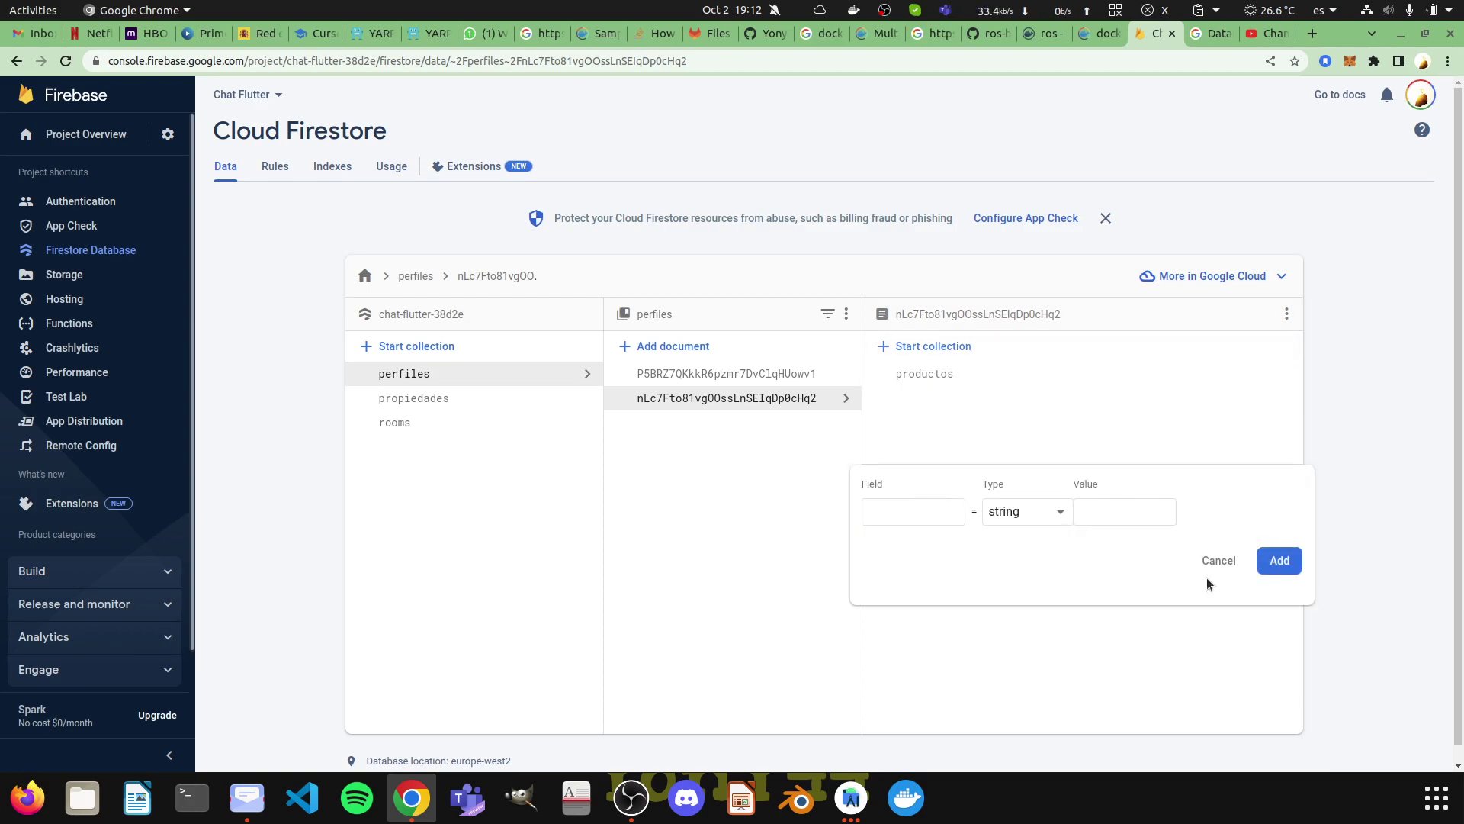
{"action": "left_click", "coordinate": [1016, 515]}
{"action": "scroll", "coordinate": [1026, 588], "scroll_direction": "down", "scroll_amount": 2}
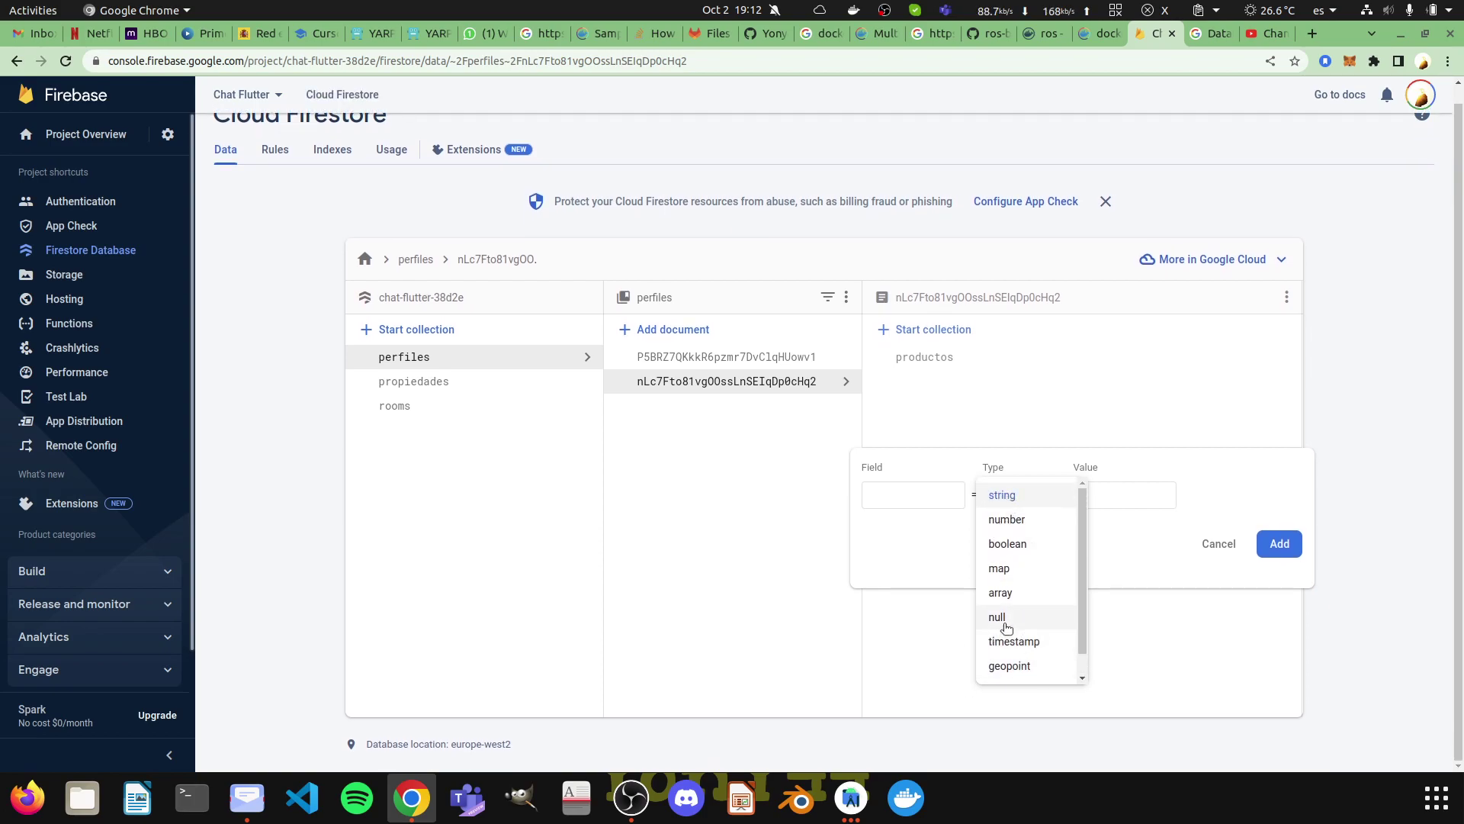
{"action": "left_click", "coordinate": [1001, 593]}
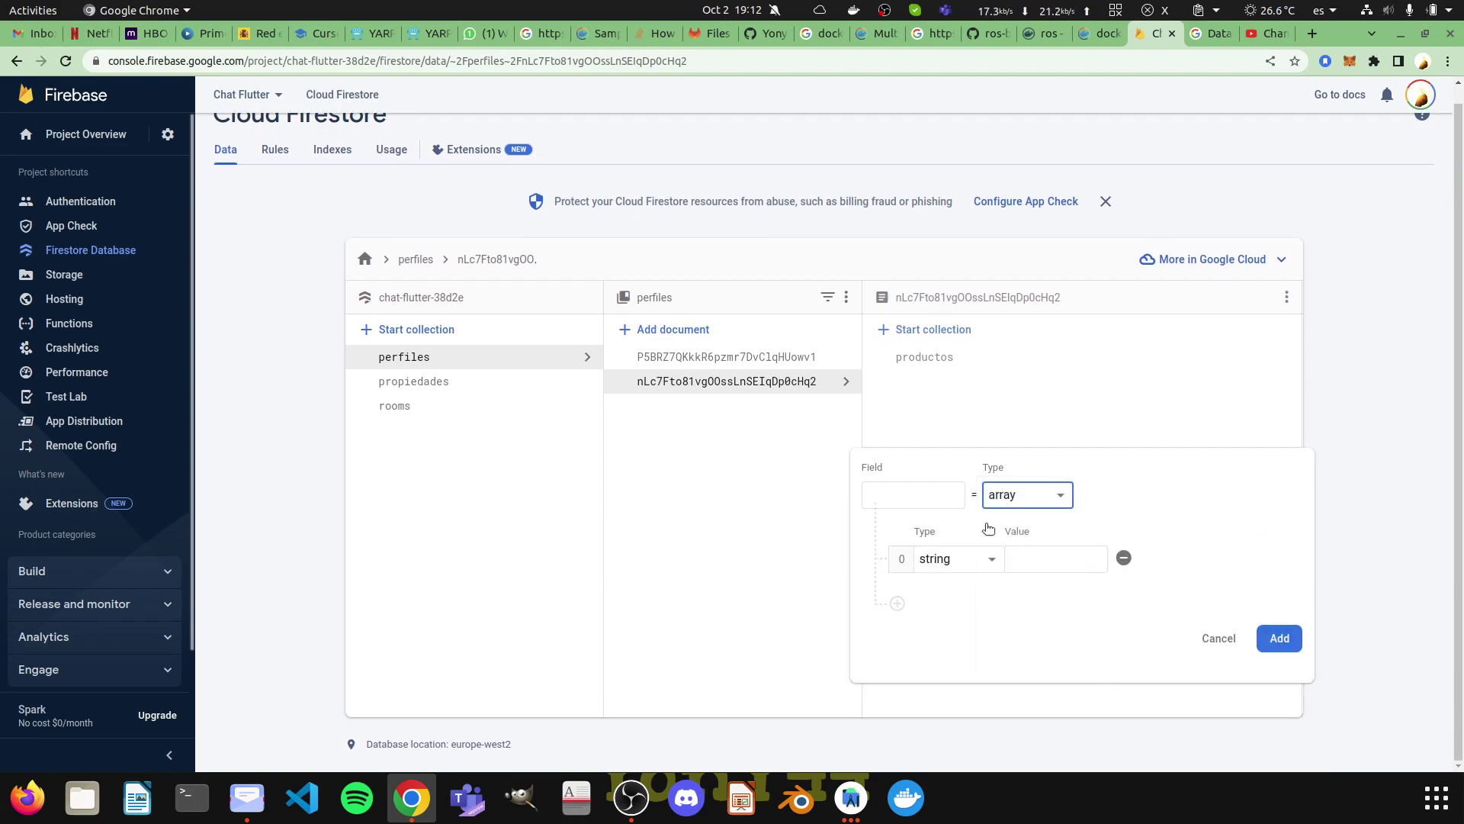
{"action": "left_click", "coordinate": [953, 559]}
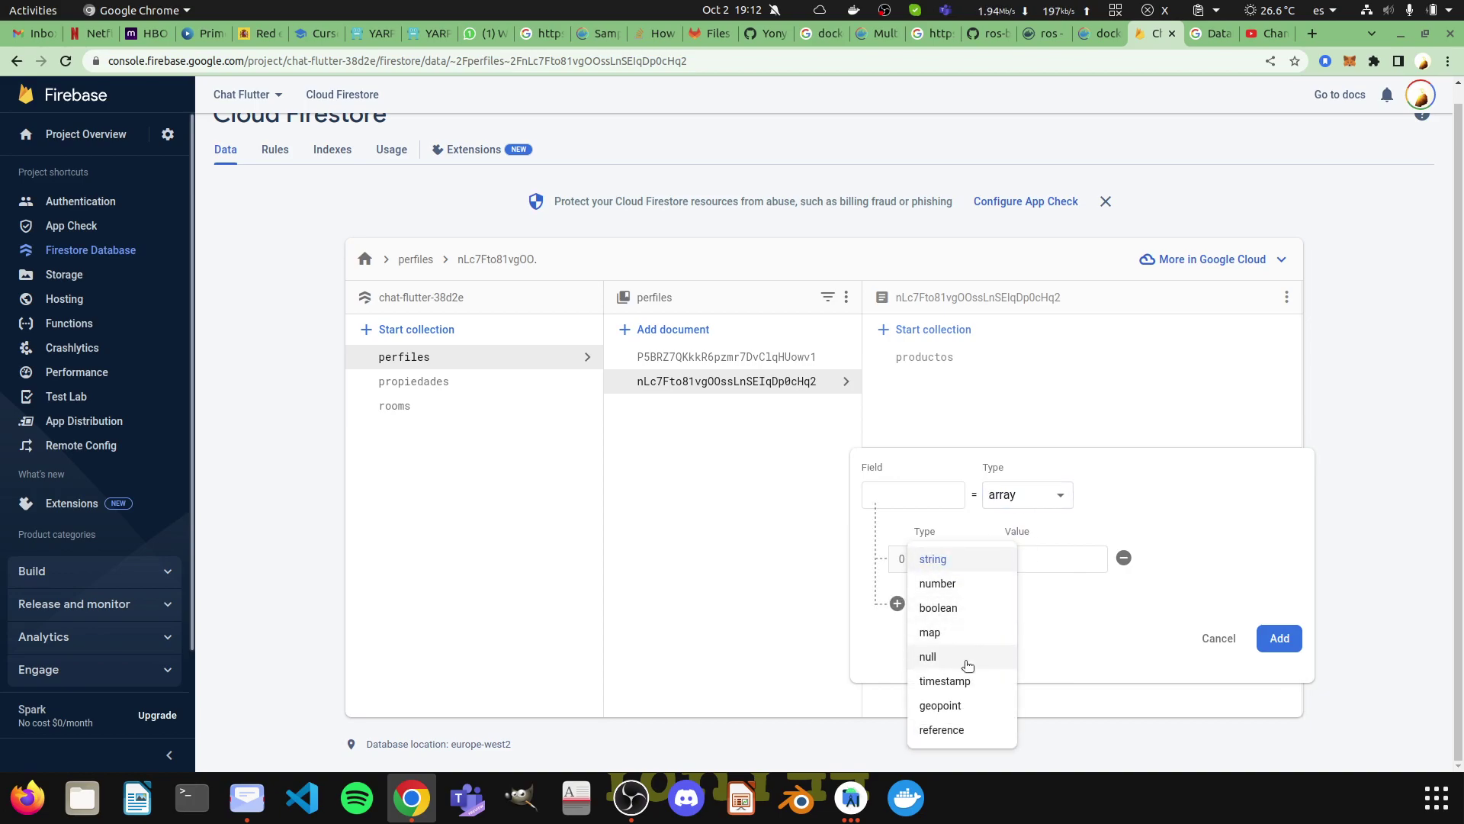
{"action": "left_click", "coordinate": [942, 729]}
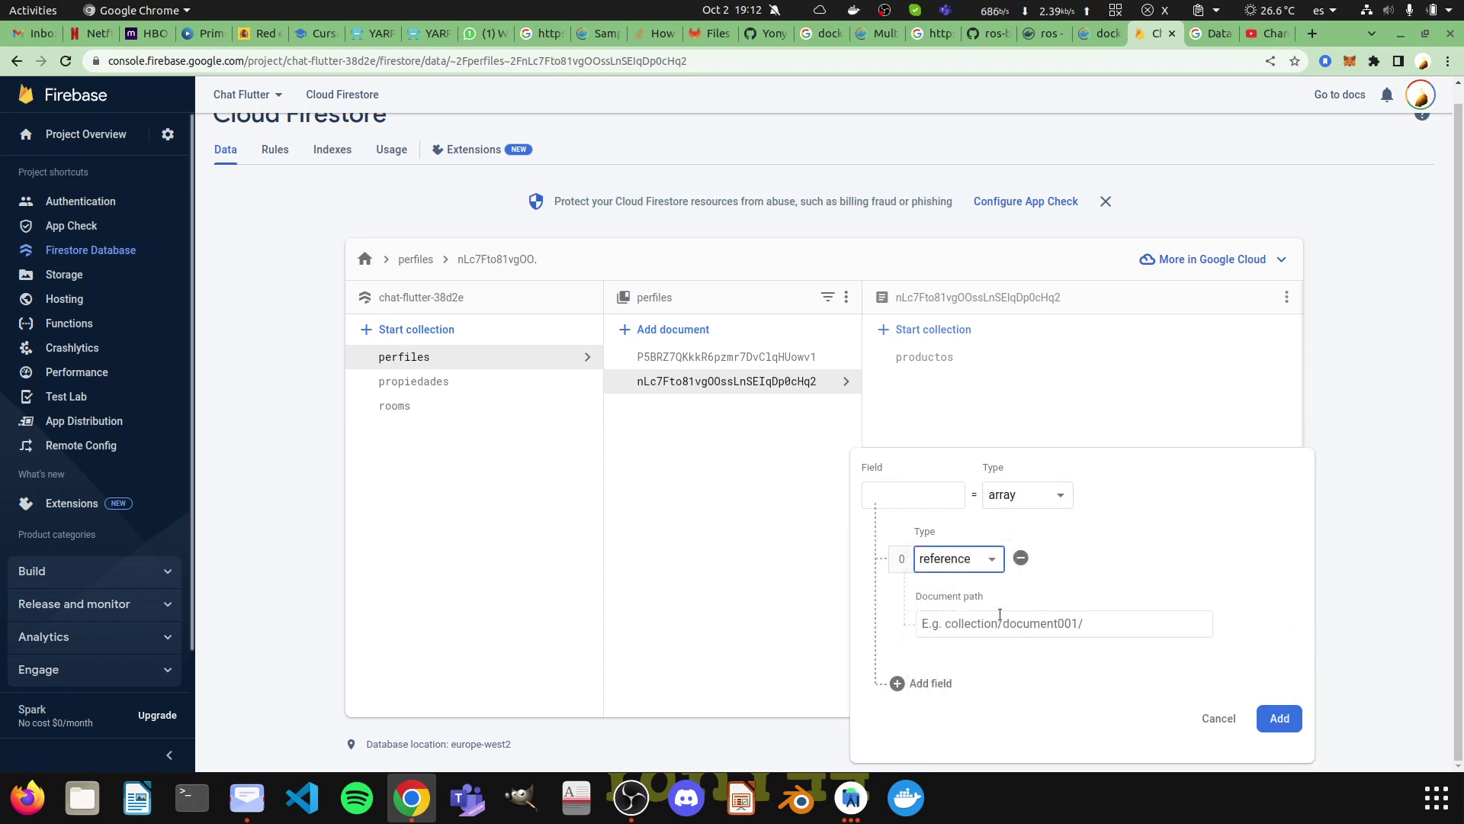
{"action": "left_click", "coordinate": [899, 489]}
{"action": "type", "text": "rooms"}
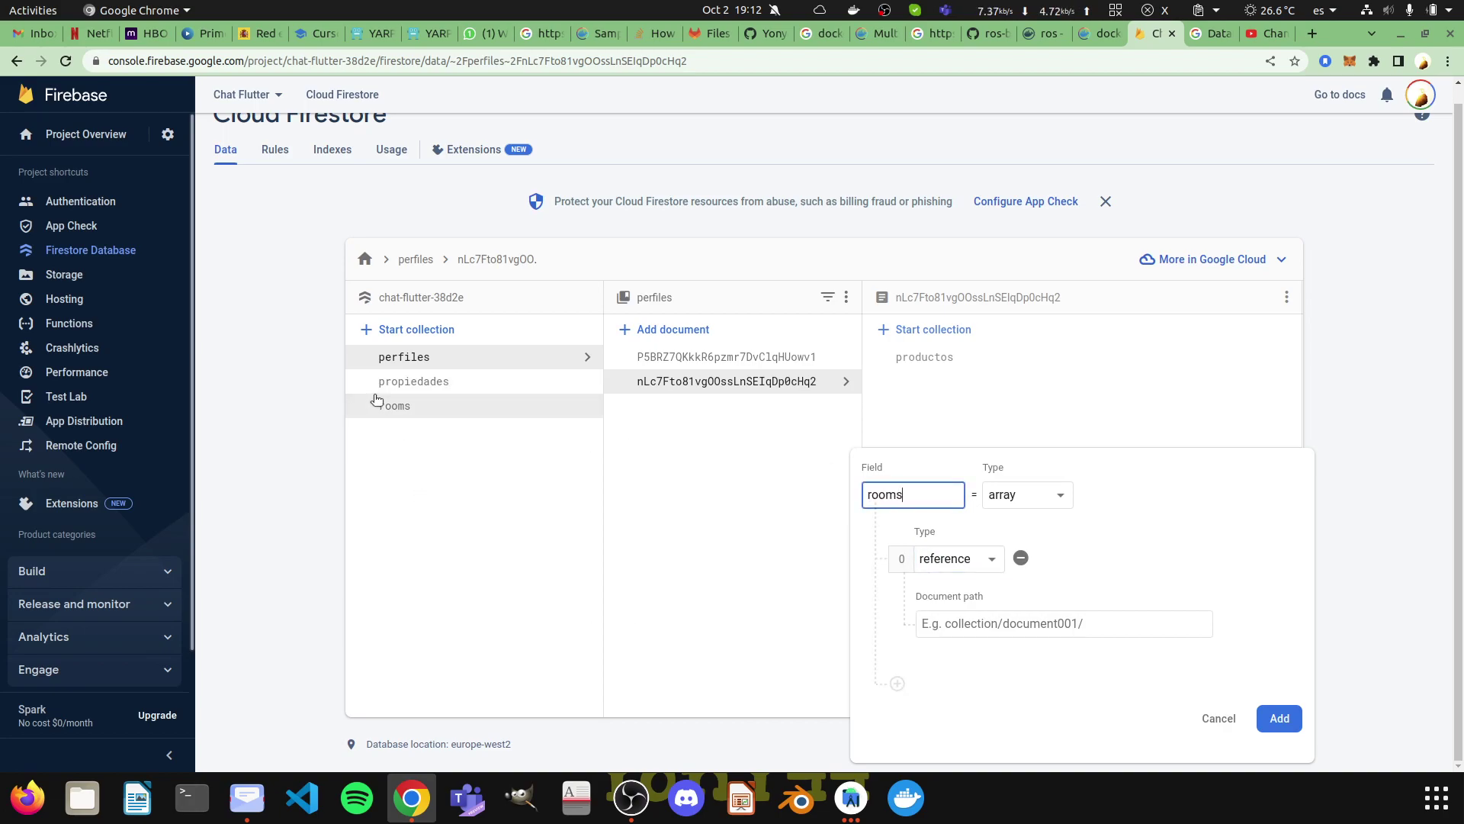
Set the reference's document path to rooms/ssssssss and add the field to the document
{"action": "left_click", "coordinate": [1053, 623]}
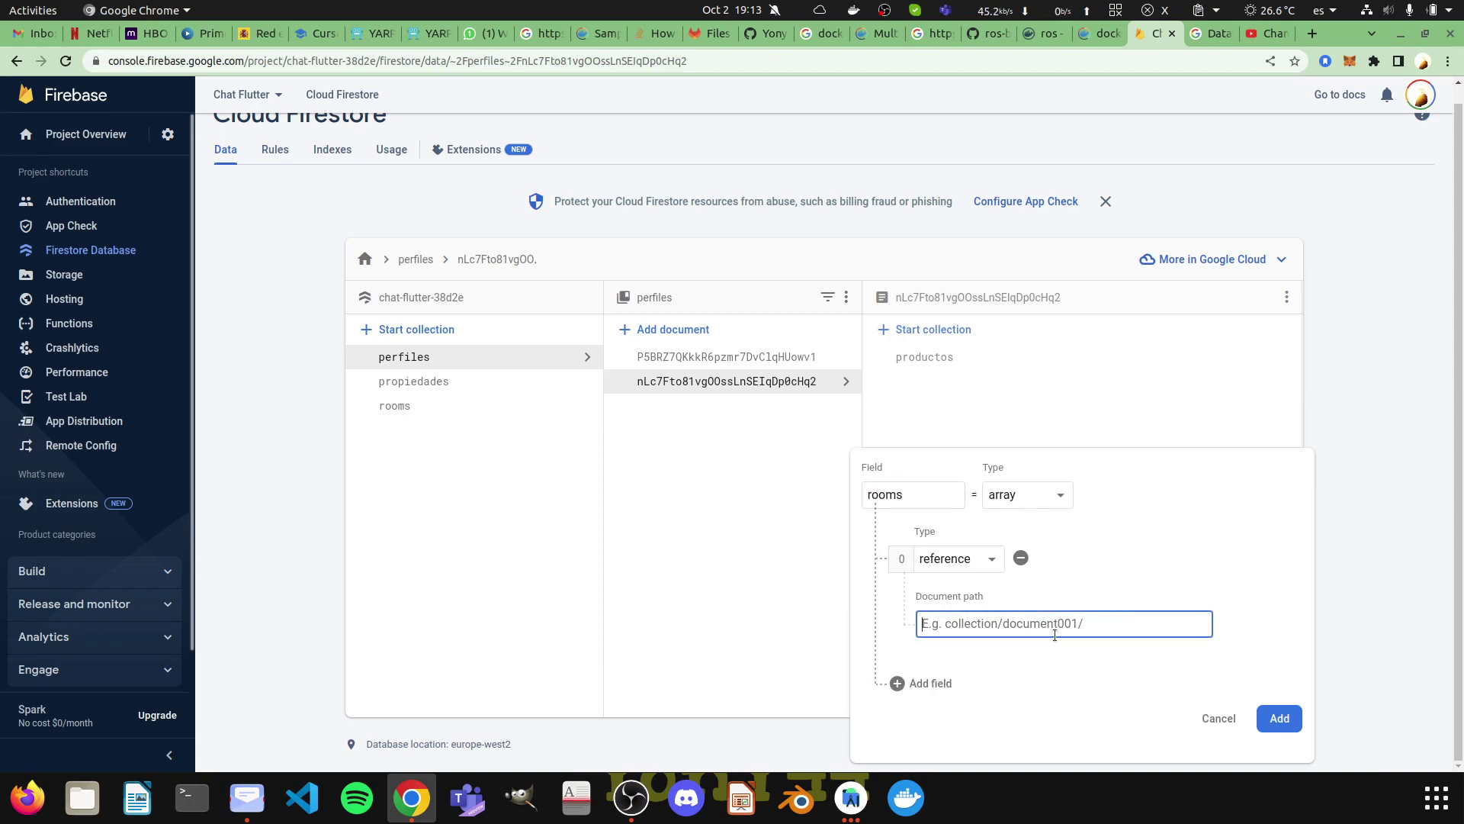
{"action": "type", "text": "rooms/"}
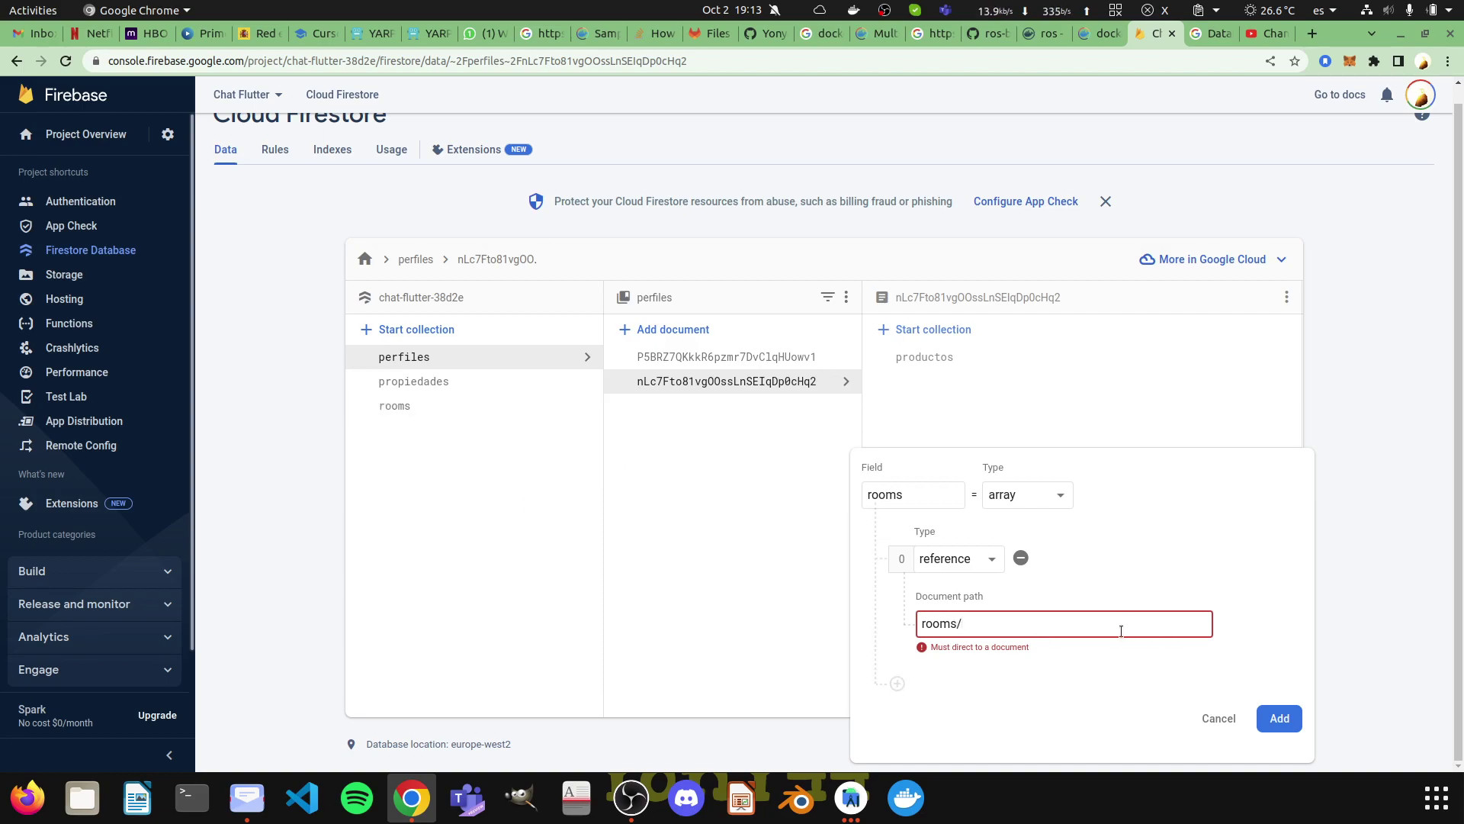
{"action": "type", "text": "ssssssss"}
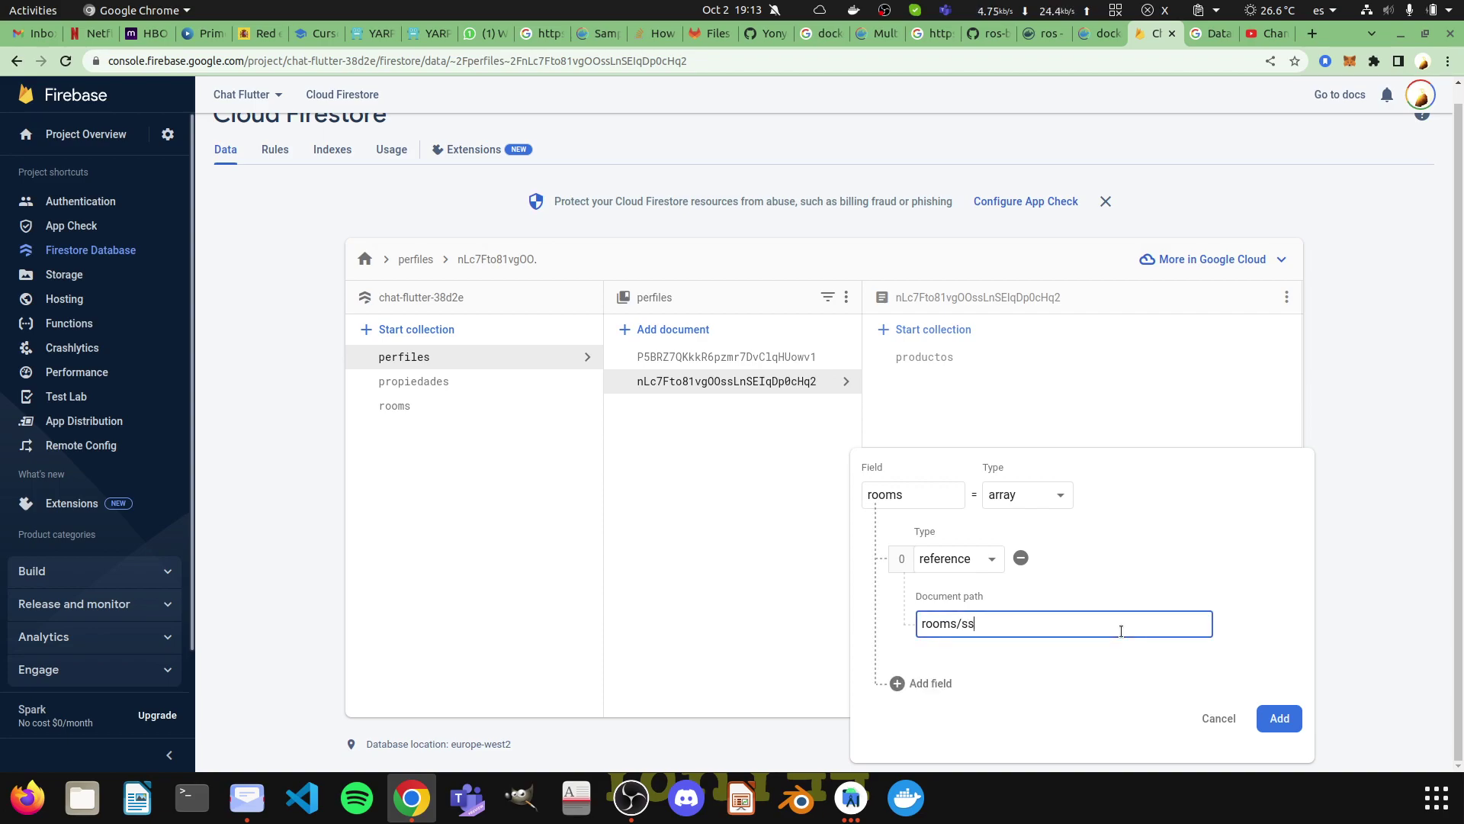
{"action": "left_click", "coordinate": [1281, 718]}
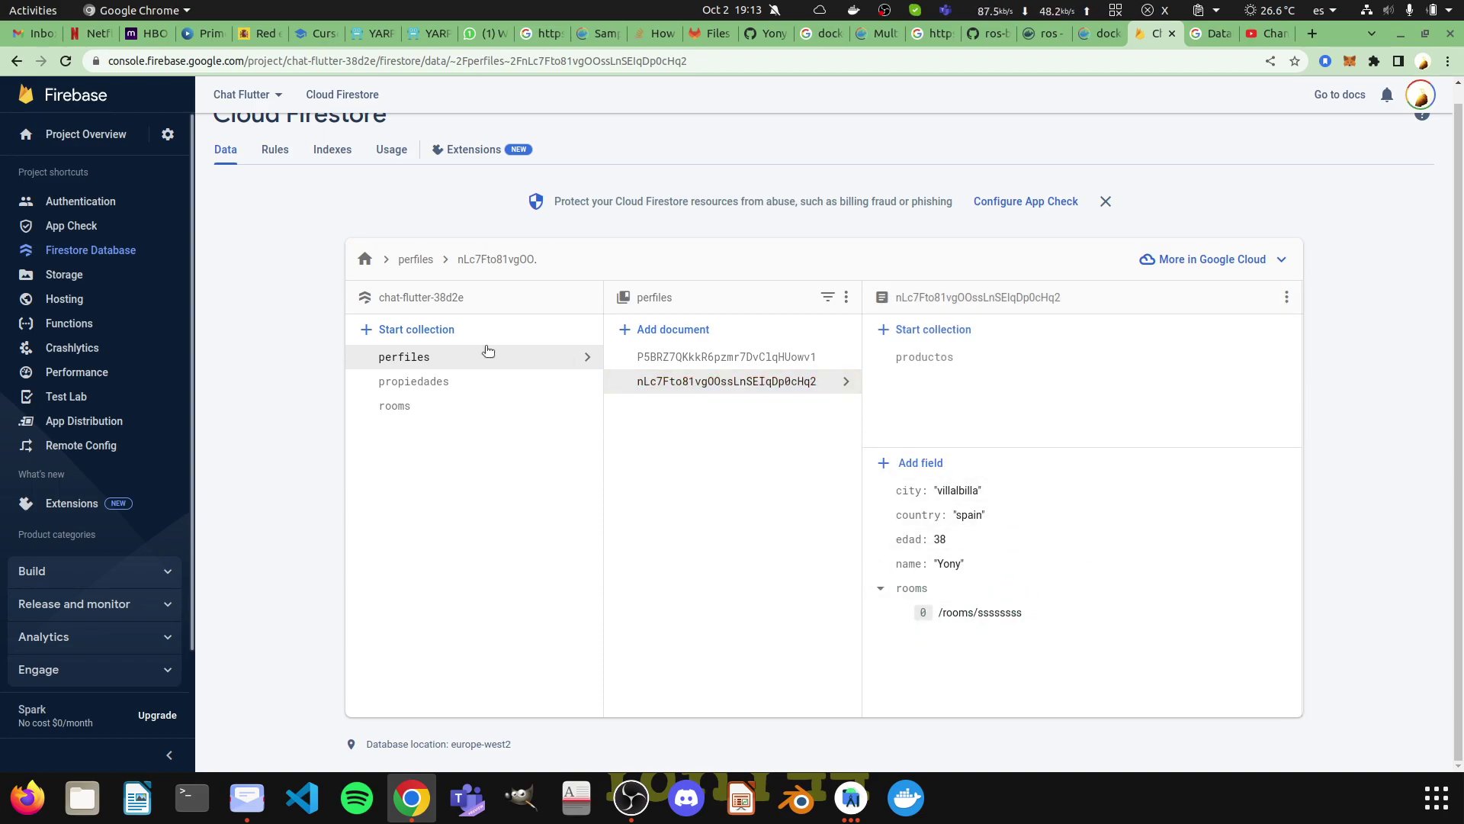
Copy the ID of the document in the rooms collection
{"action": "left_click", "coordinate": [442, 409]}
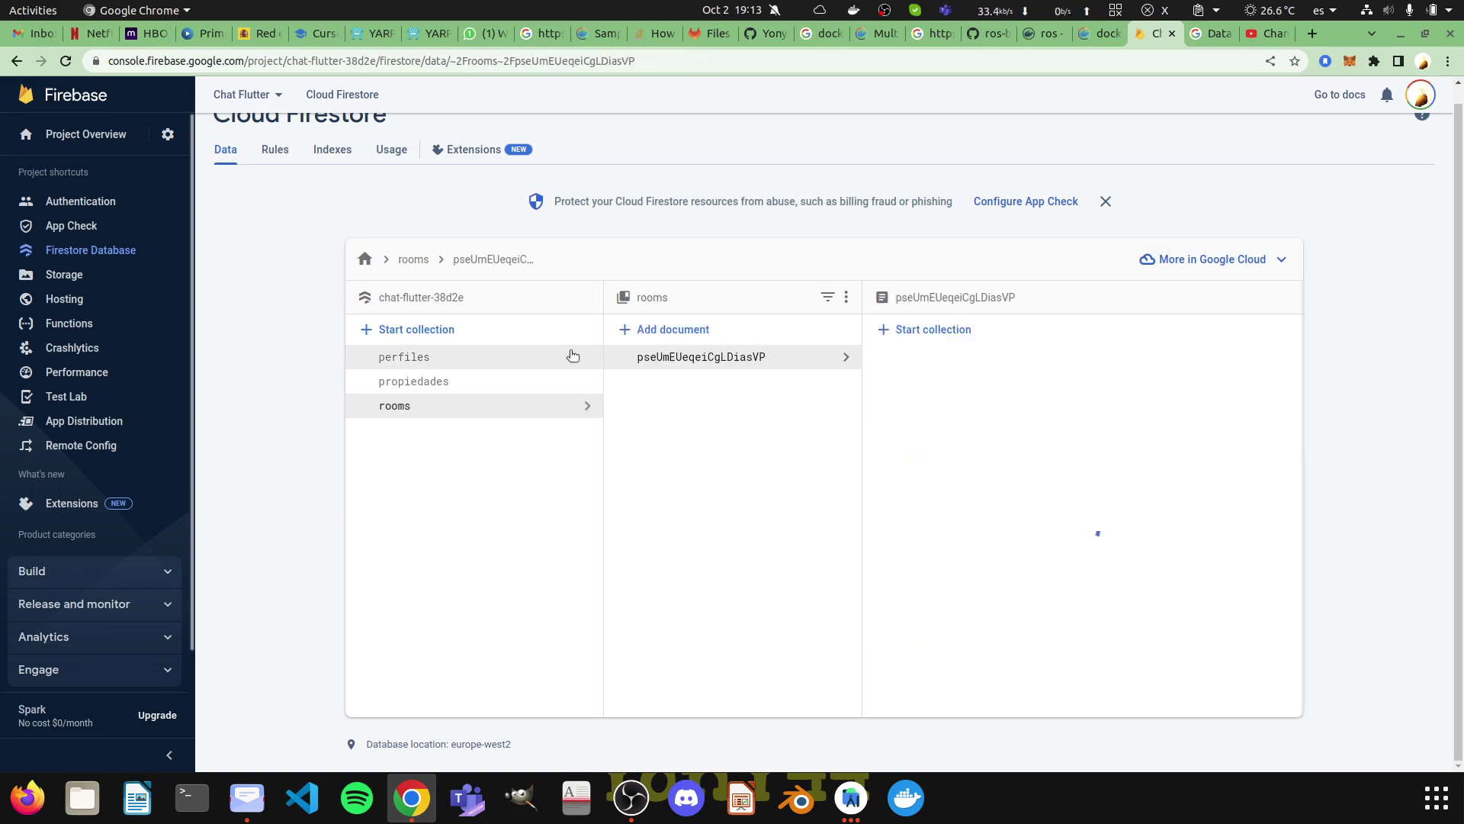
{"action": "double_click", "coordinate": [651, 358]}
{"action": "right_click", "coordinate": [648, 368]}
{"action": "left_click", "coordinate": [678, 377]}
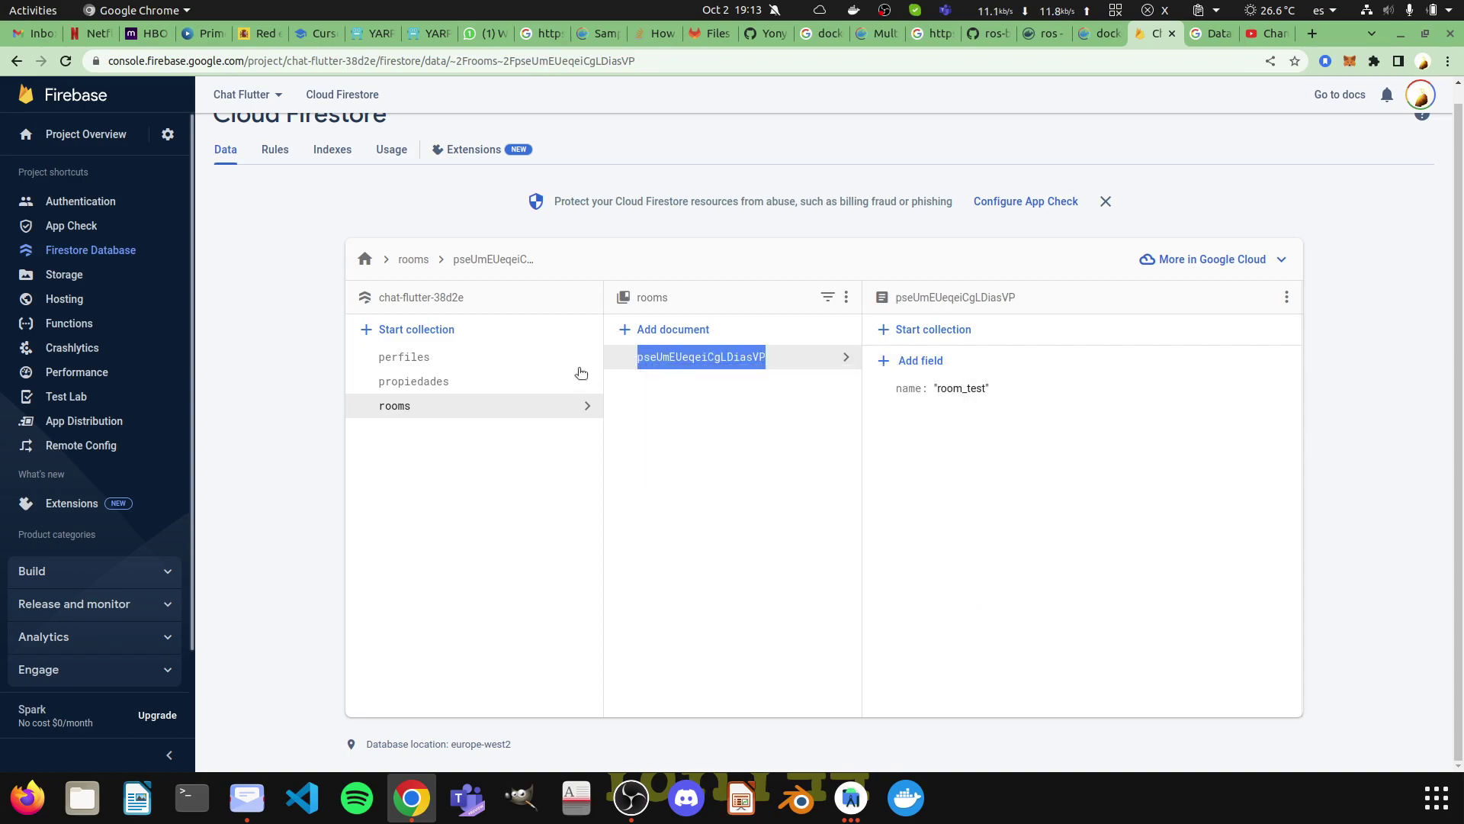
In the second perfiles document, update the rooms array's reference path to rooms/ followed by the copied document ID
{"action": "left_click", "coordinate": [459, 356]}
{"action": "left_click", "coordinate": [725, 382]}
{"action": "left_click", "coordinate": [1253, 612]}
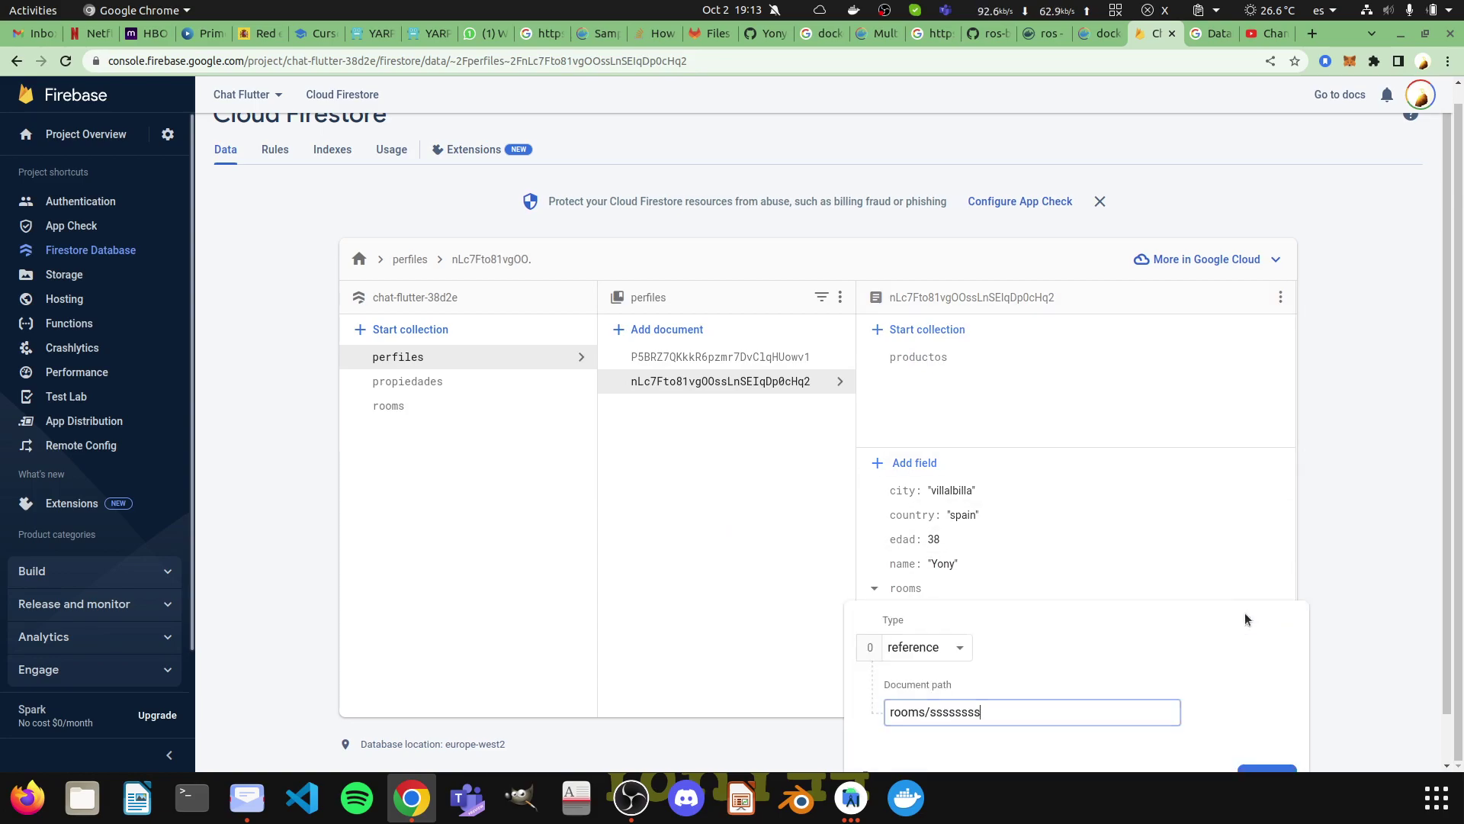
{"action": "double_click", "coordinate": [979, 710]}
{"action": "key", "text": "ctrl+v"}
{"action": "scroll", "coordinate": [1285, 690], "scroll_direction": "down", "scroll_amount": 1}
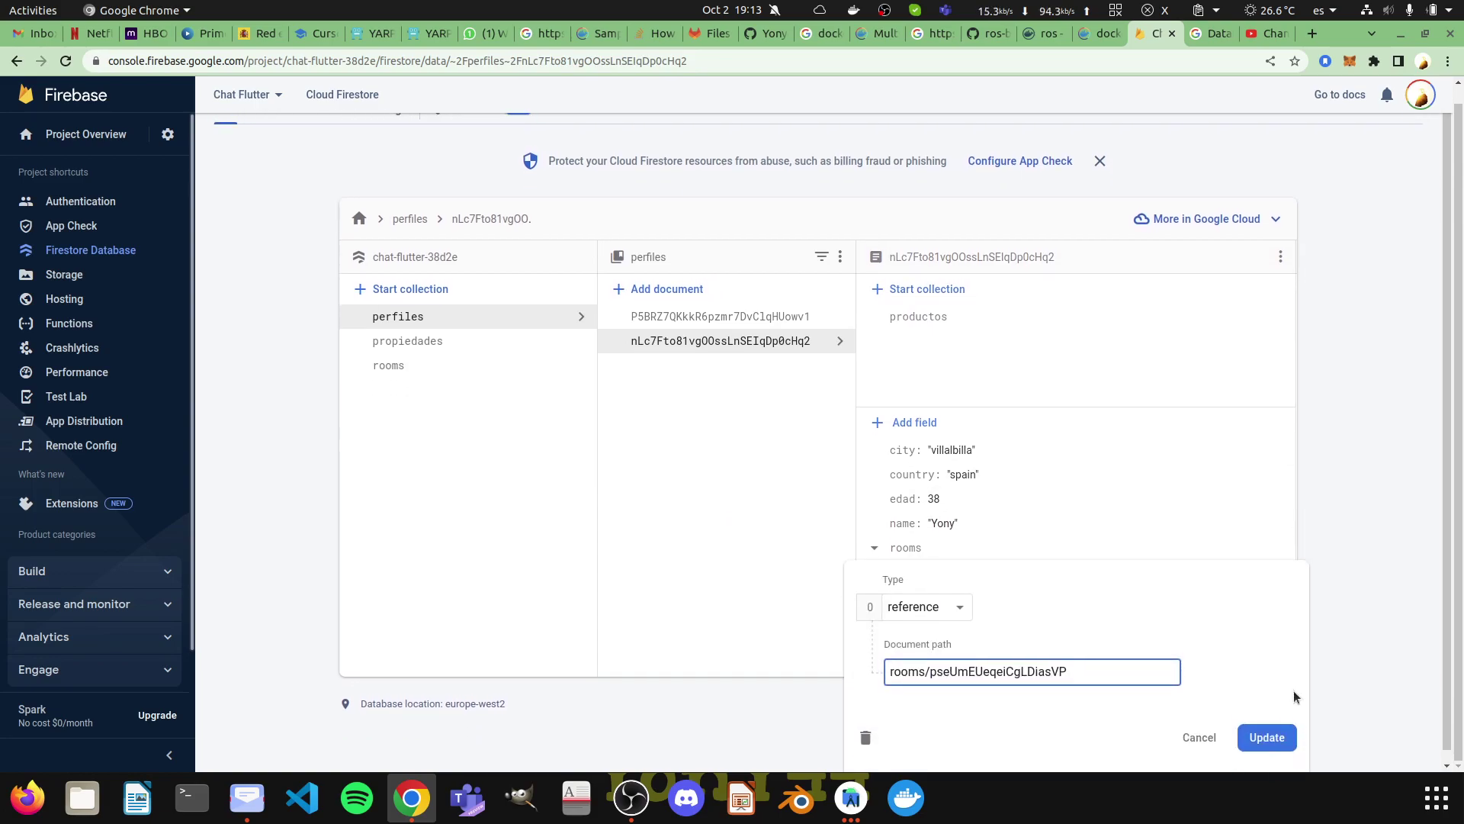
{"action": "left_click", "coordinate": [1269, 734]}
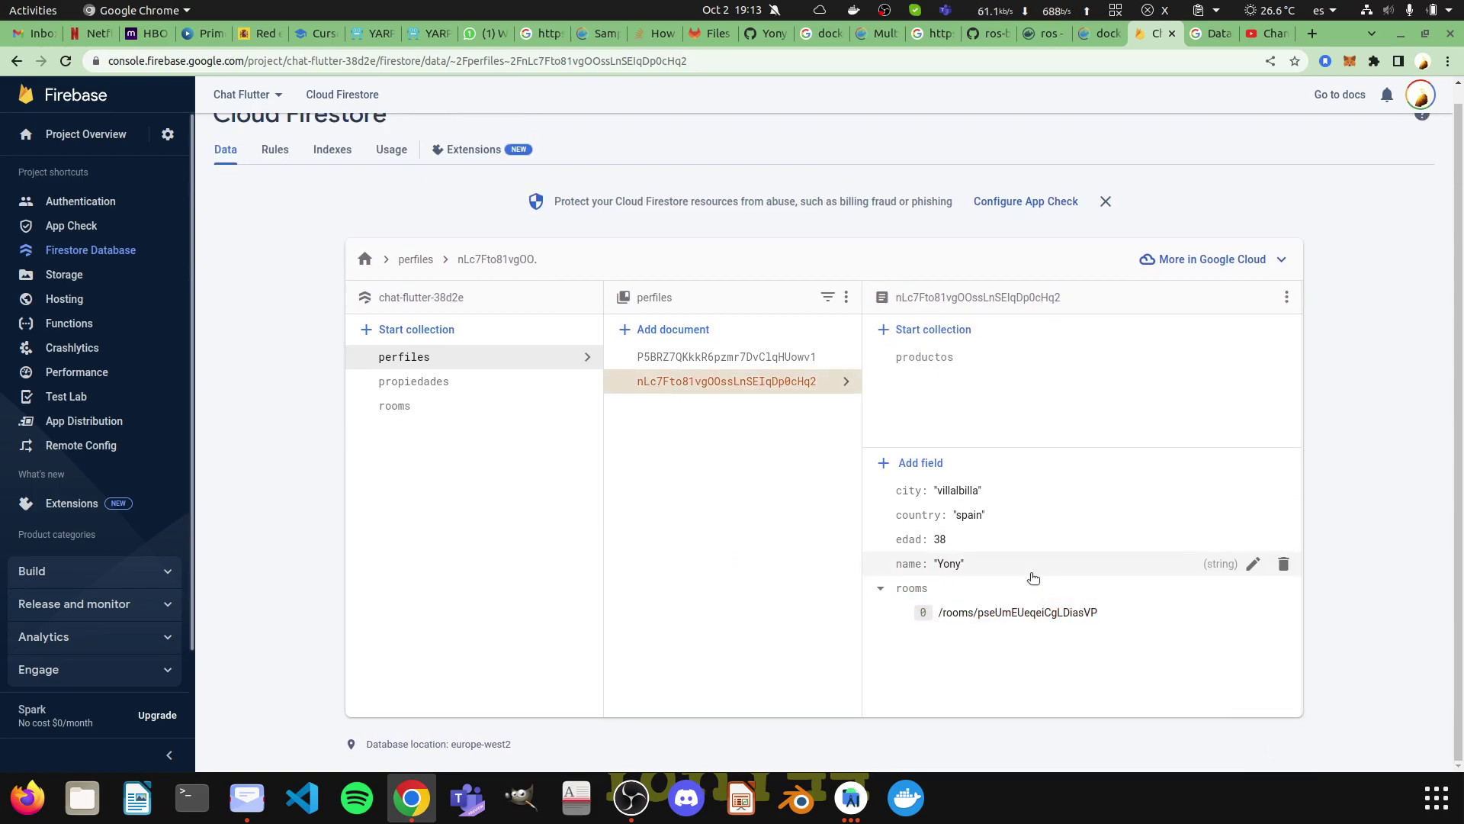
Check the rooms collection, then return to the second perfiles document to review its fields
{"action": "left_click", "coordinate": [445, 408]}
{"action": "left_click", "coordinate": [460, 363]}
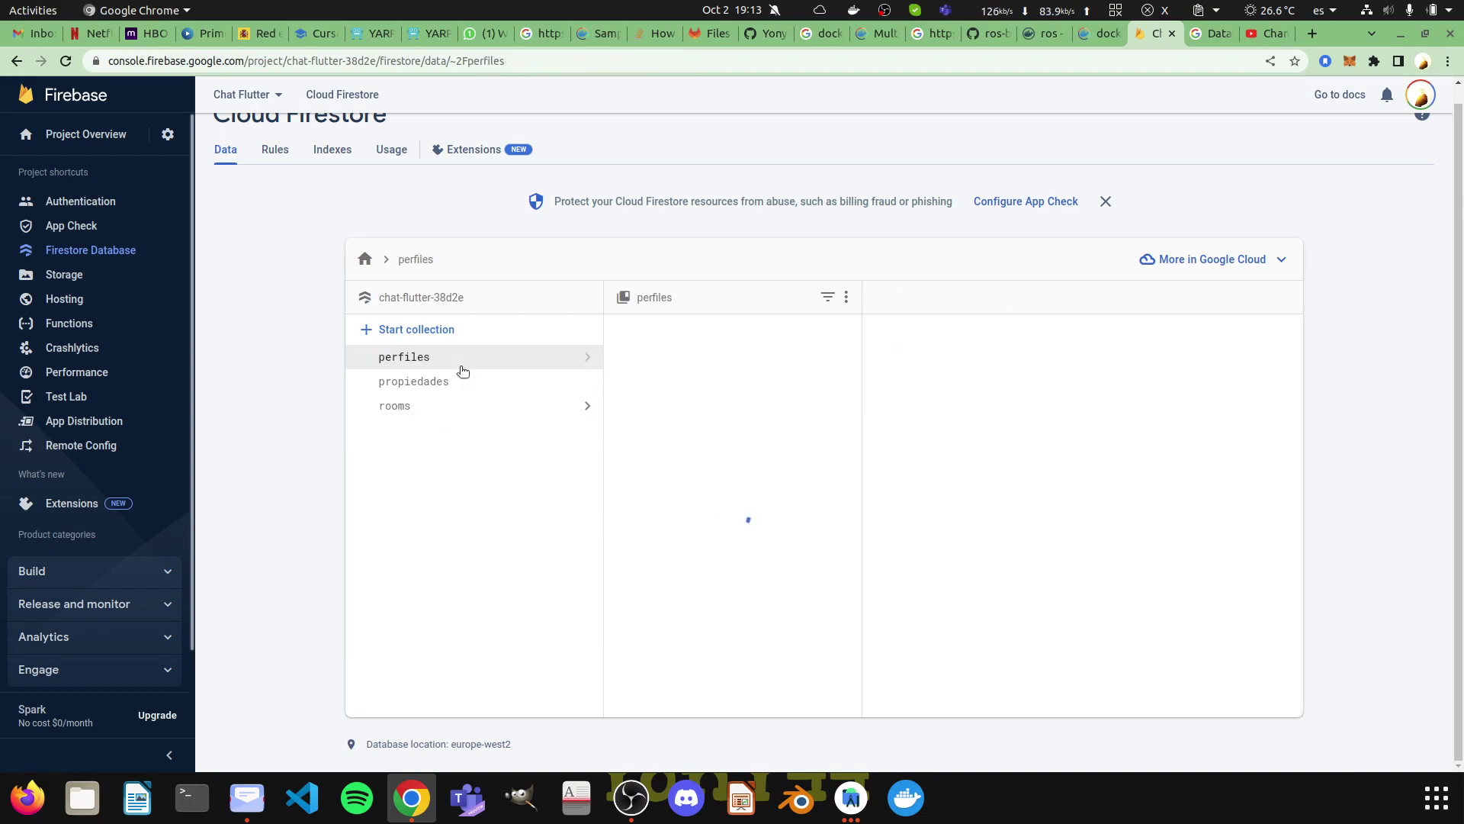
{"action": "left_click", "coordinate": [728, 382]}
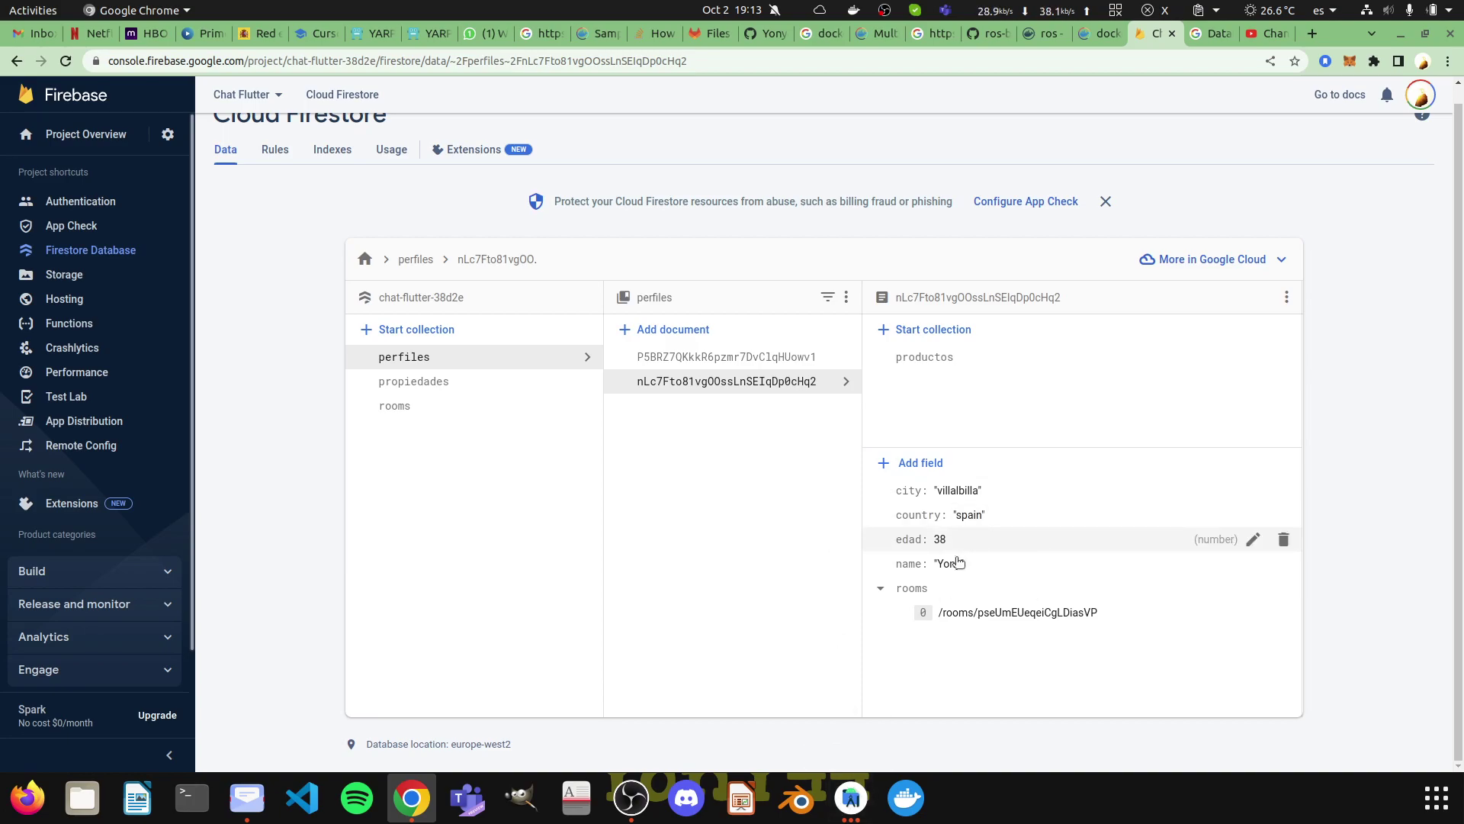
Define another array field named friends in the second perfiles document
{"action": "left_click", "coordinate": [944, 464]}
{"action": "left_click", "coordinate": [1019, 503]}
{"action": "left_click", "coordinate": [998, 590]}
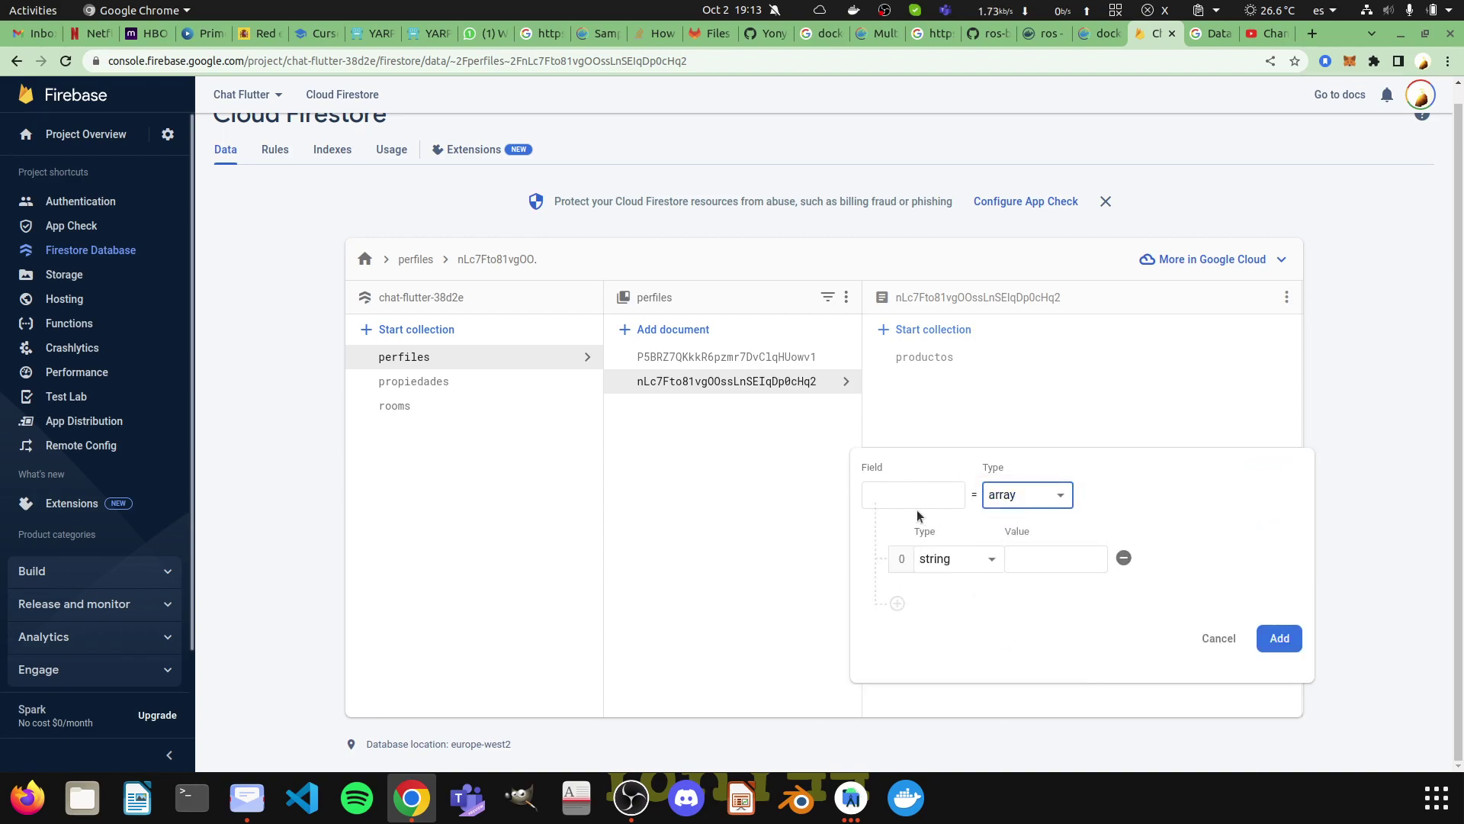
{"action": "left_click", "coordinate": [919, 495]}
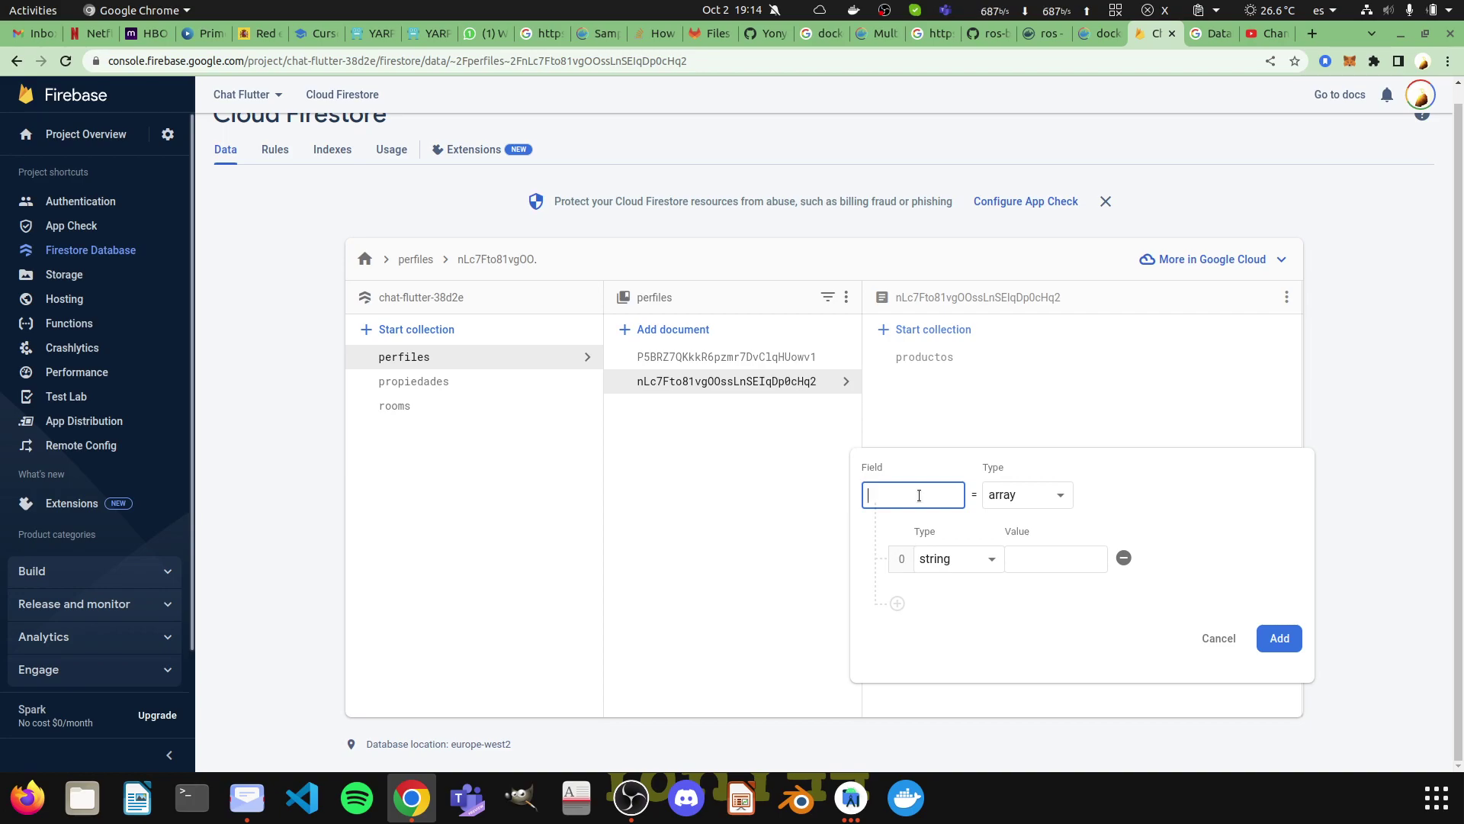
{"action": "type", "text": "ater"}
{"action": "key", "text": "BackSpace"}
{"action": "key", "text": "BackSpace"}
{"action": "key", "text": "BackSpace"}
{"action": "key", "text": "BackSpace"}
{"action": "key", "text": "BackSpace"}
{"action": "type", "text": "friends"}
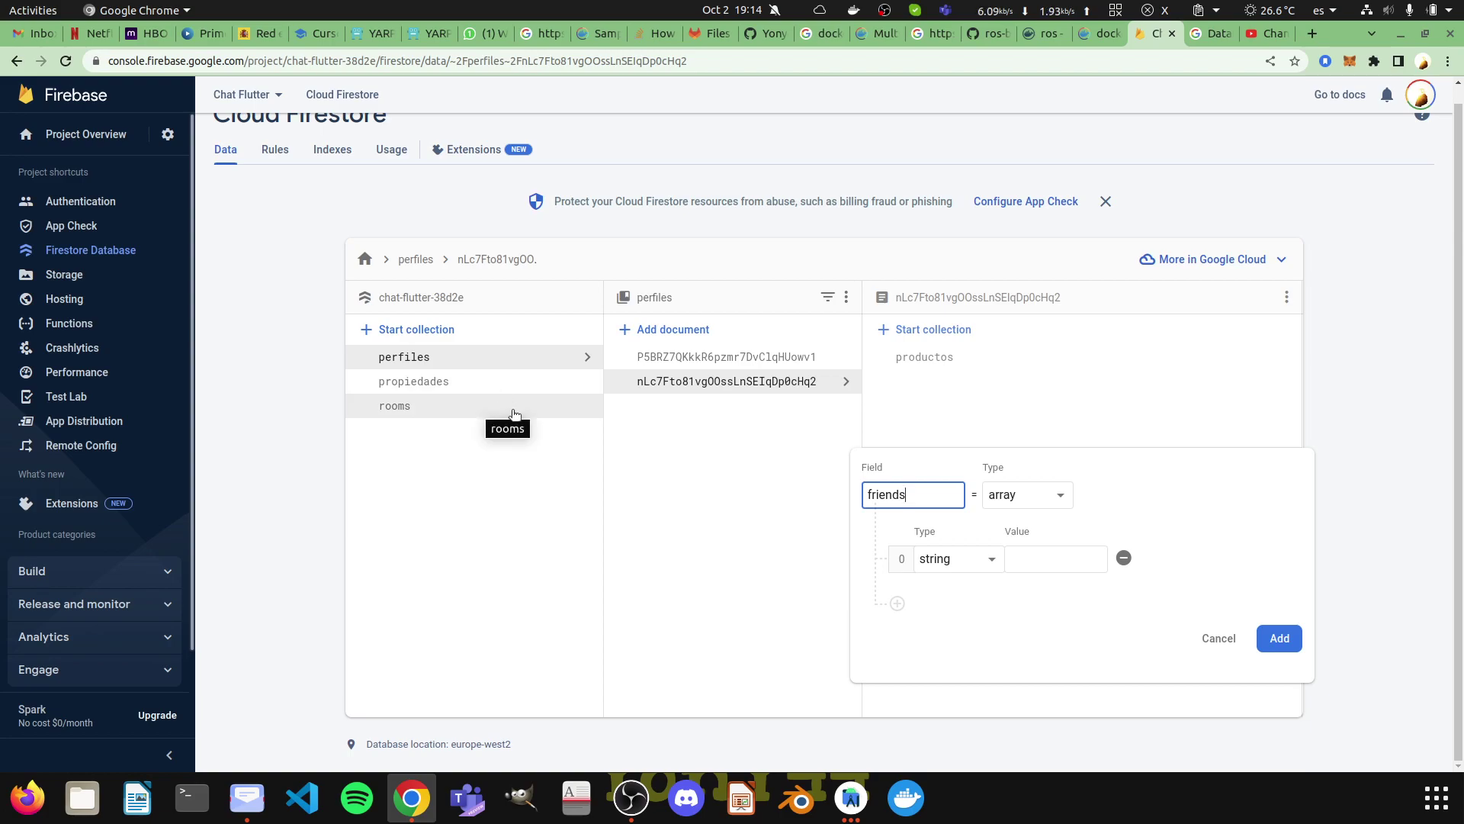
Use the first perfiles document's ID as the string value of the friends array's first element and add the field
{"action": "left_click", "coordinate": [1044, 557]}
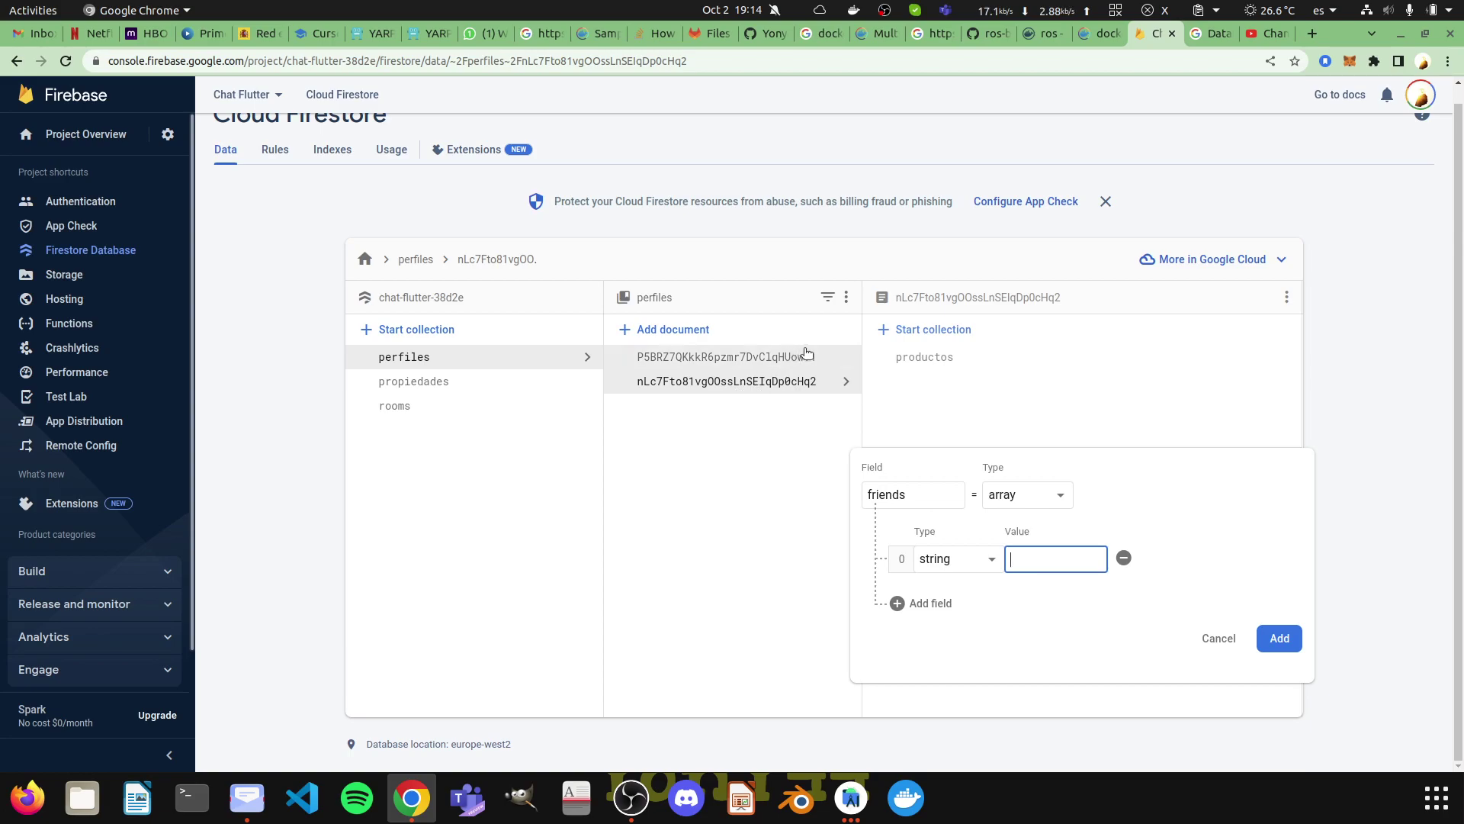
{"action": "left_click_drag", "start_coordinate": [817, 357], "coordinate": [665, 358]}
{"action": "left_click", "coordinate": [665, 356]}
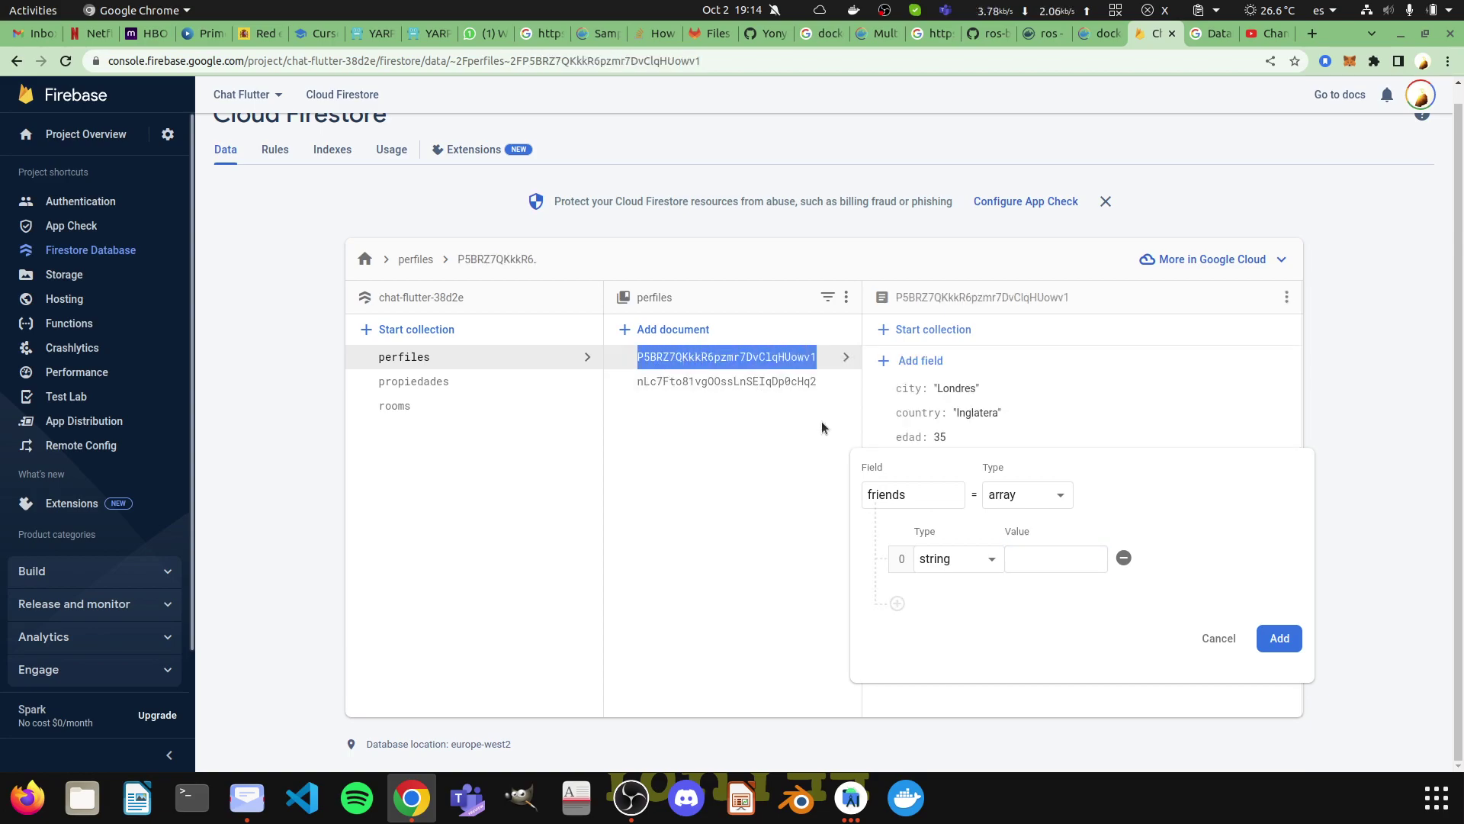
{"action": "left_click", "coordinate": [1104, 565]}
{"action": "key", "text": "ctrl+v"}
{"action": "left_click", "coordinate": [1278, 639]}
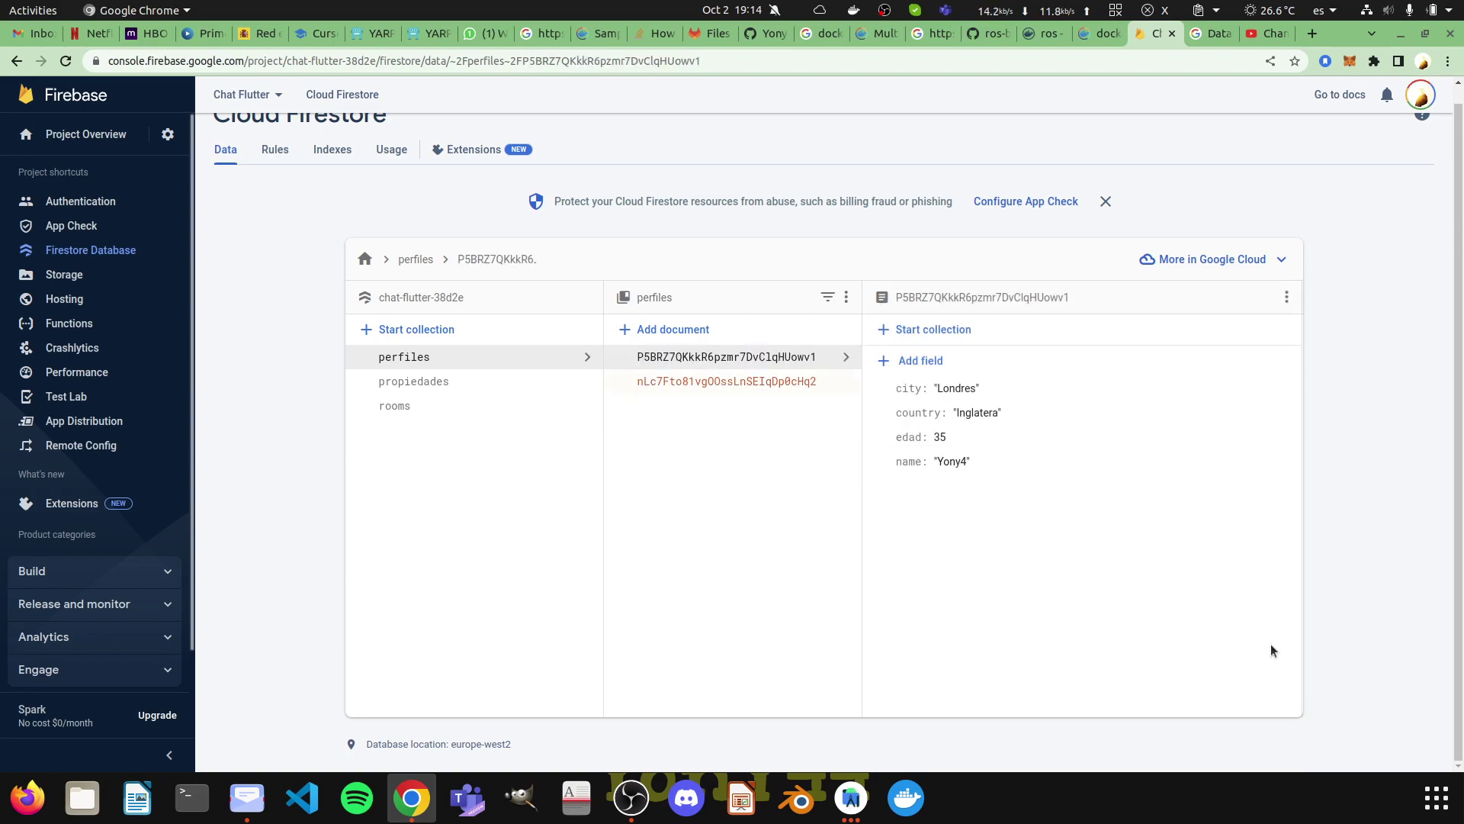
{"action": "left_click", "coordinate": [715, 382]}
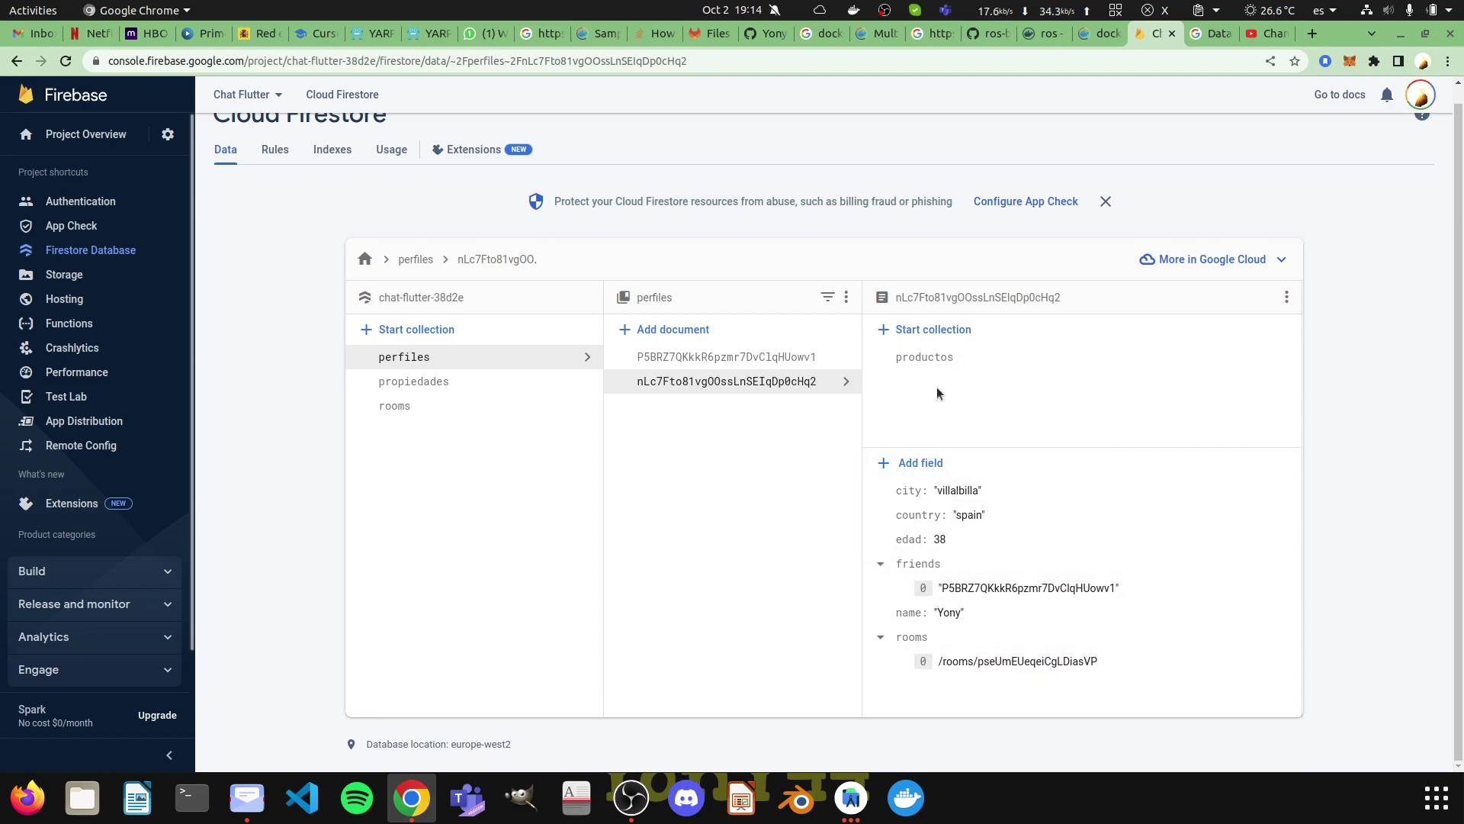
Switch to the flutter_chat project in Android Studio and open Perfil.dart from the fb_objects folder
{"action": "left_click", "coordinate": [851, 797]}
{"action": "left_click", "coordinate": [749, 584]}
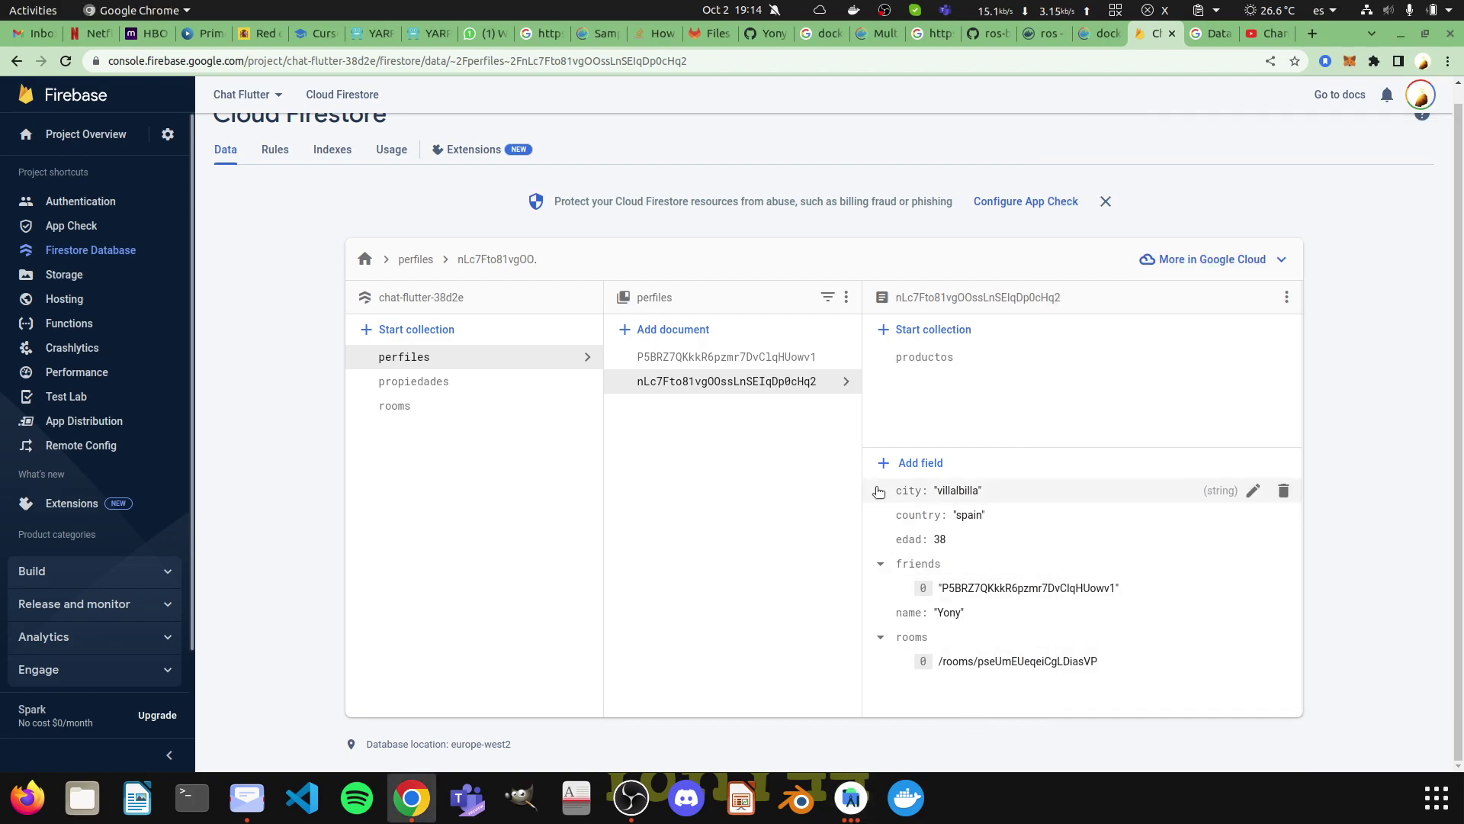
{"action": "left_click", "coordinate": [851, 797]}
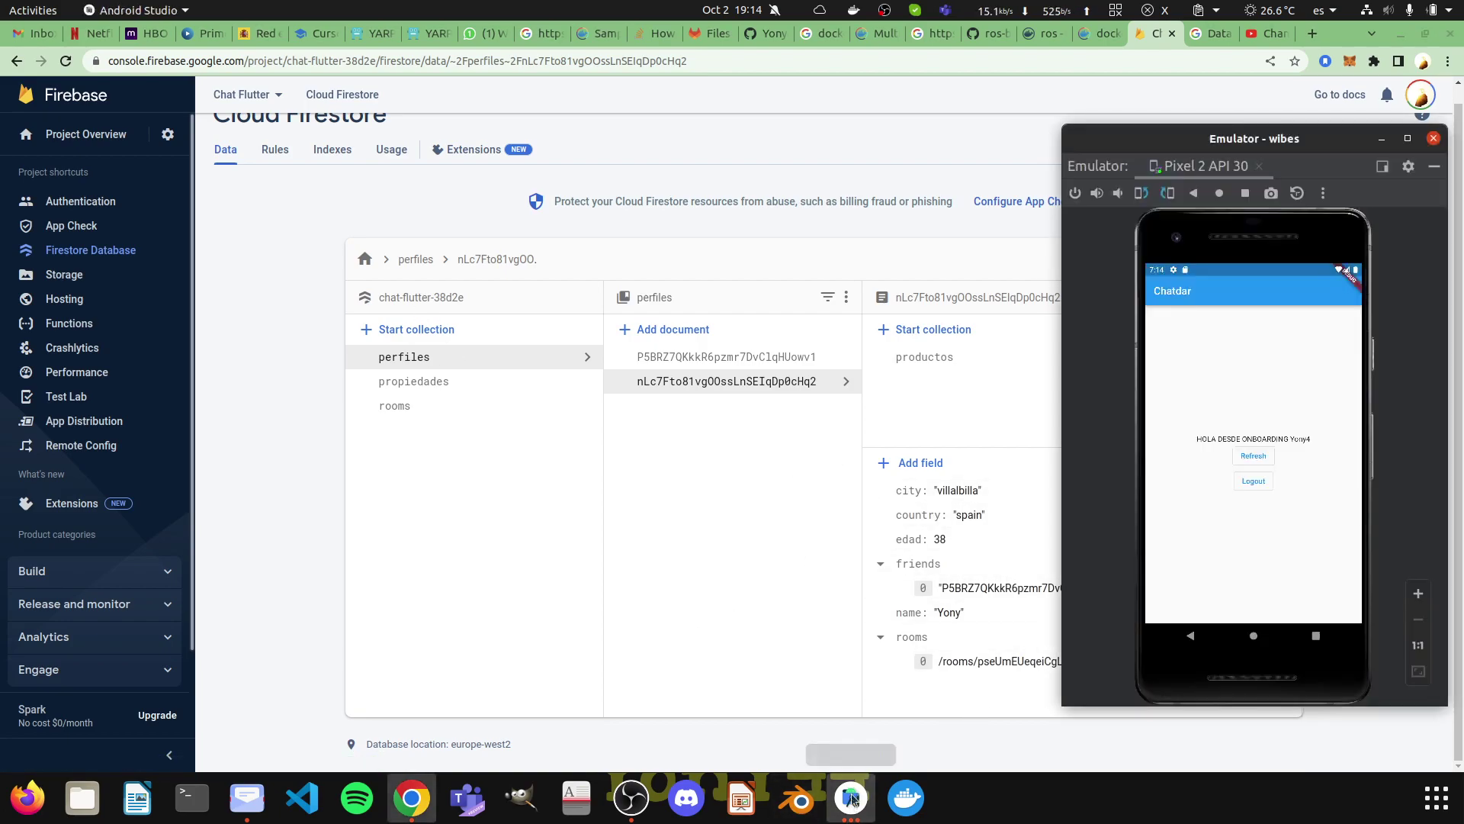
{"action": "left_click", "coordinate": [851, 797]}
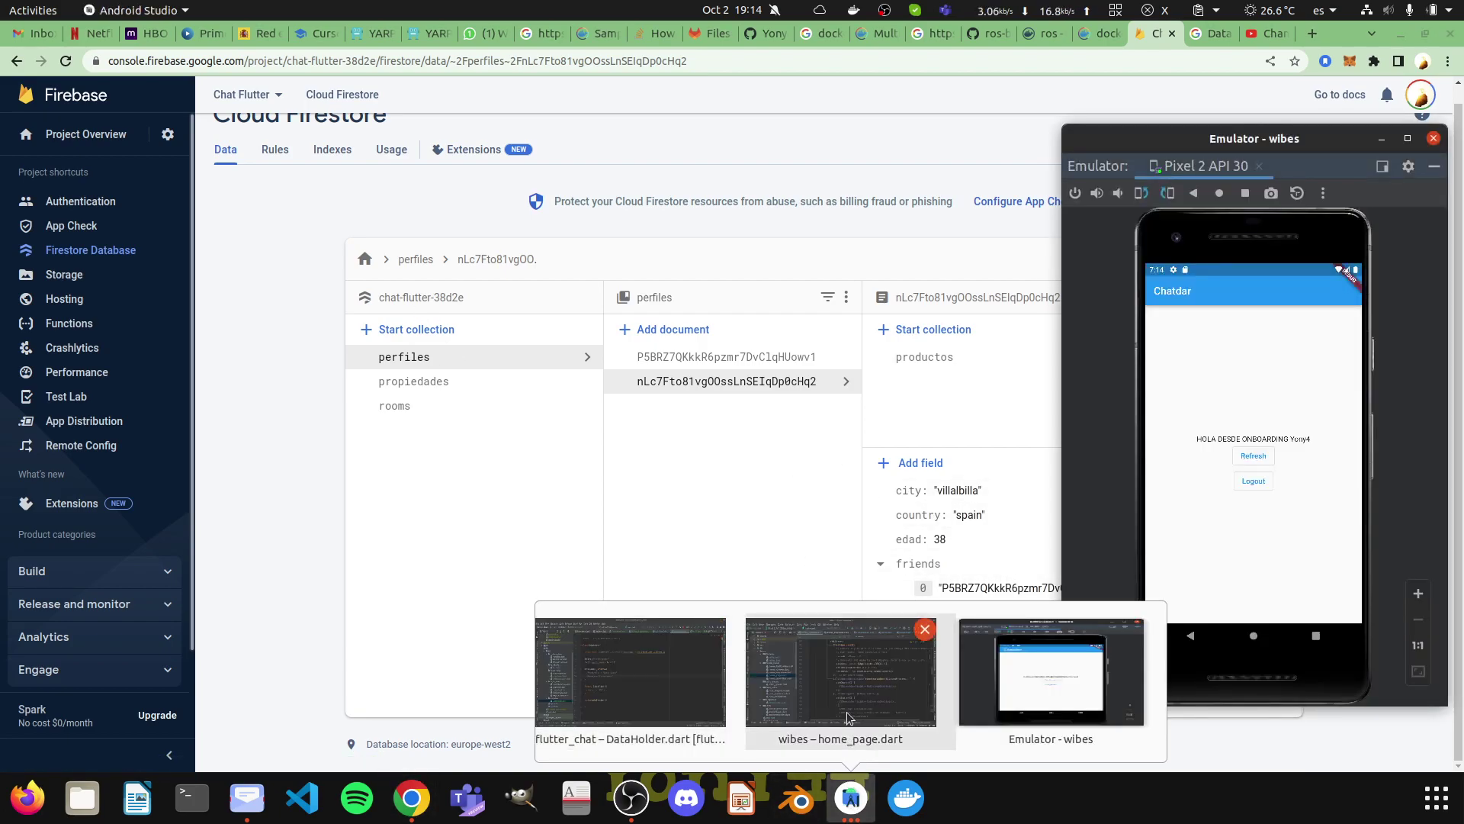
{"action": "left_click", "coordinate": [851, 797]}
{"action": "left_click", "coordinate": [619, 669]}
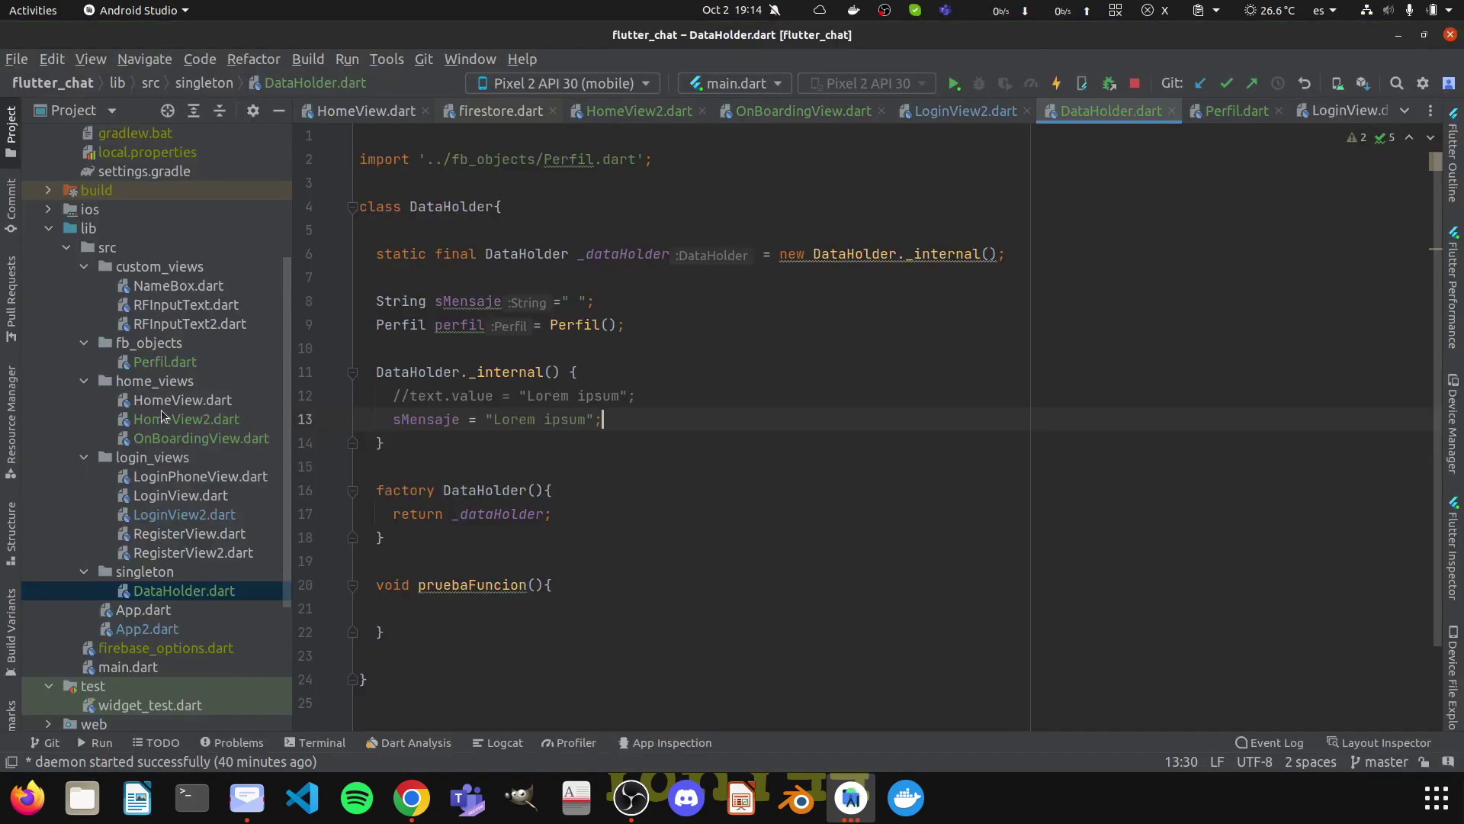
{"action": "double_click", "coordinate": [177, 363]}
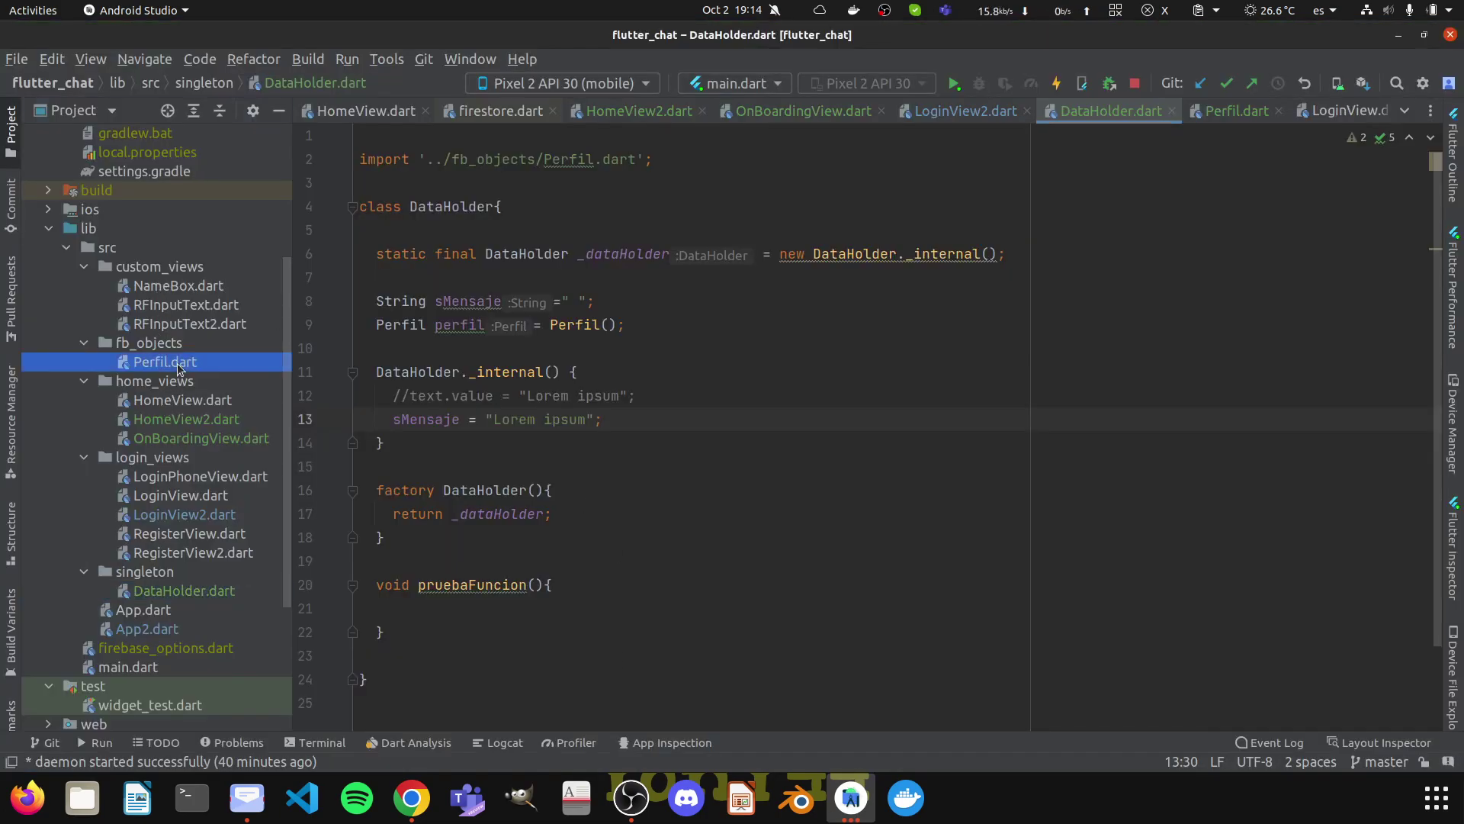
Declare a final List<String> field named friends below the edad field in the Perfil class
{"action": "left_click", "coordinate": [510, 277]}
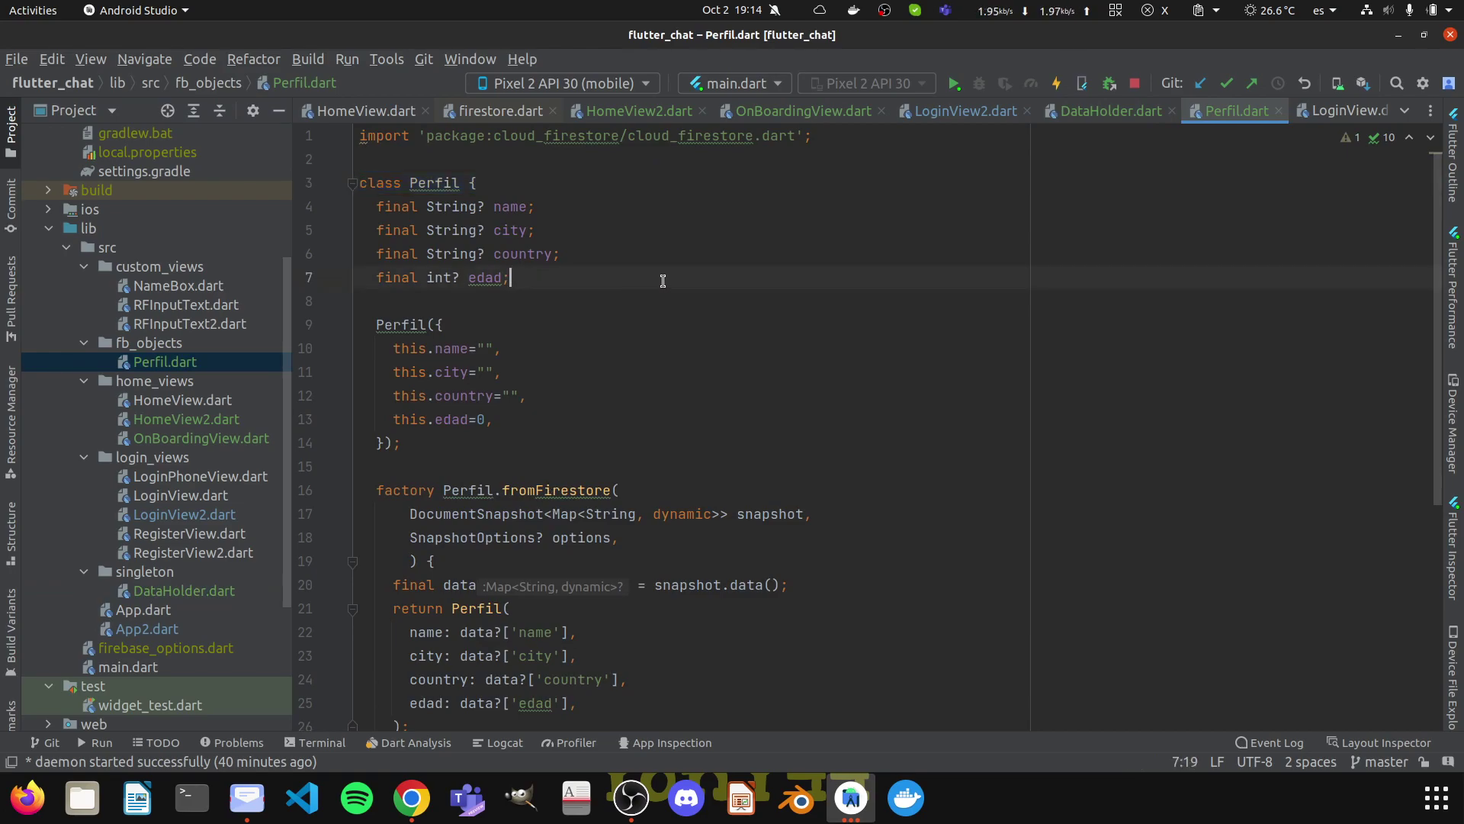
{"action": "key", "text": "Return"}
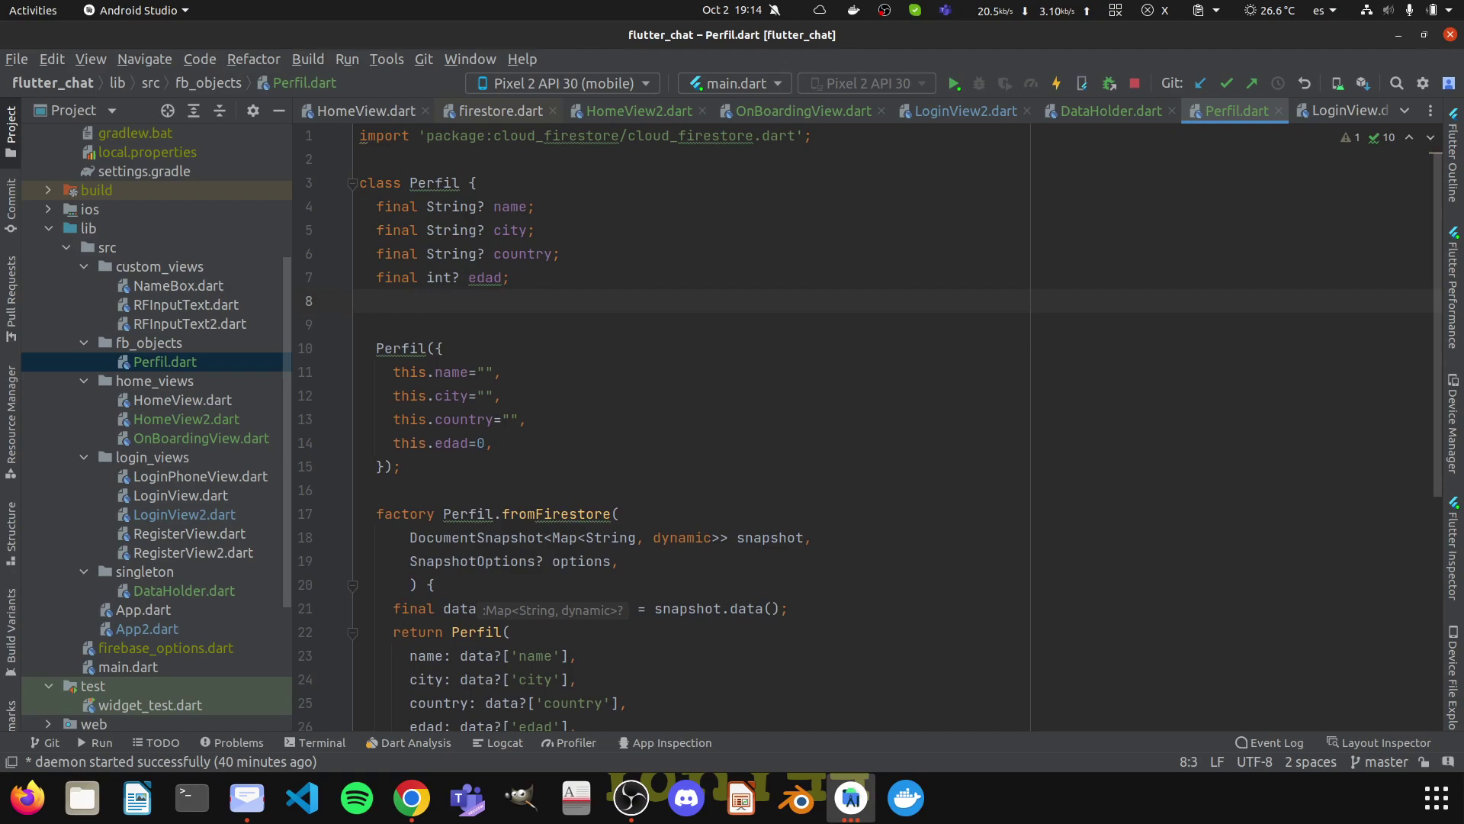
{"action": "type", "text": "final "}
{"action": "type", "text": "List<St"}
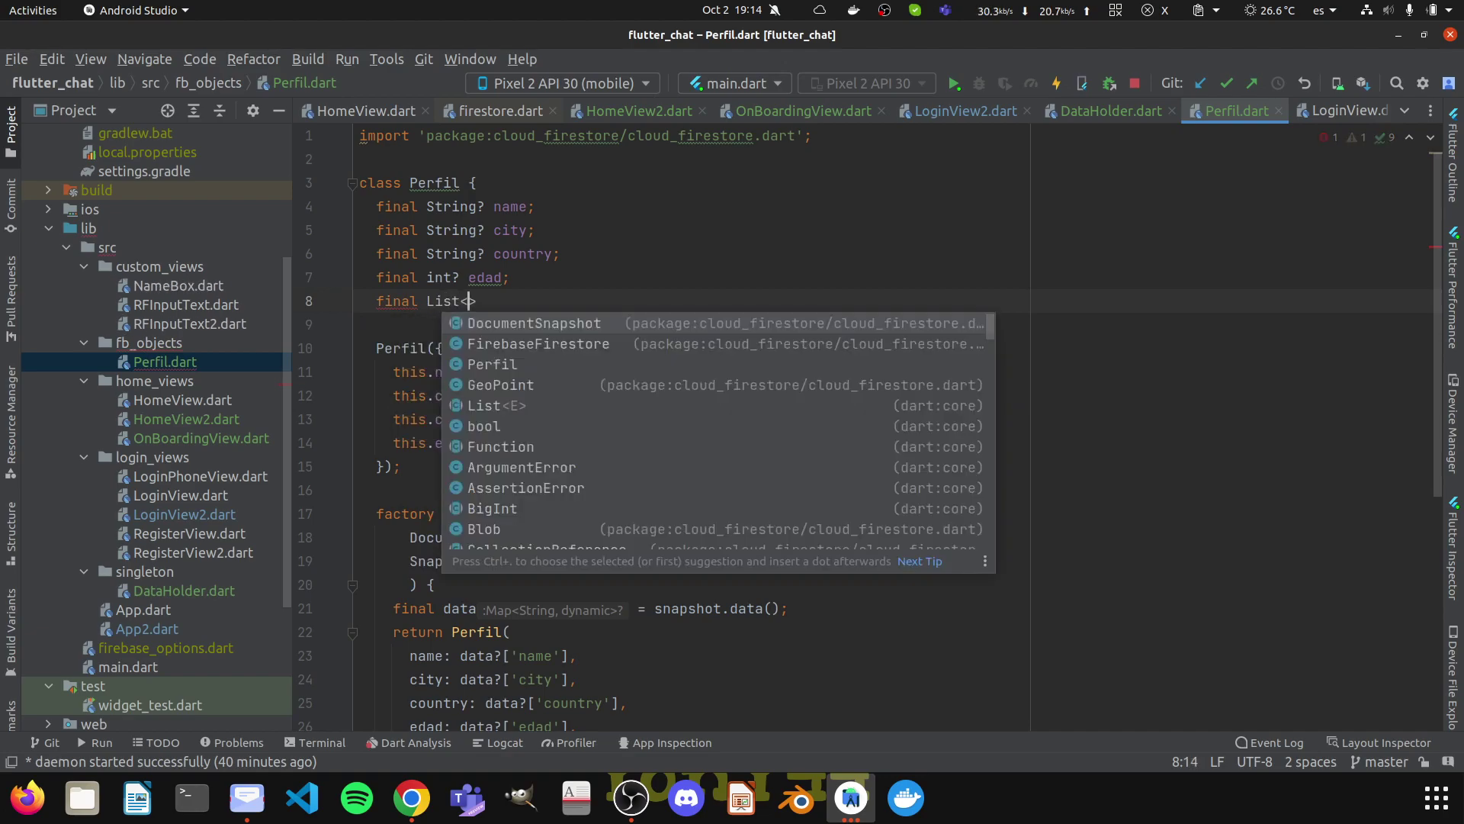
{"action": "type", "text": "ring>;"}
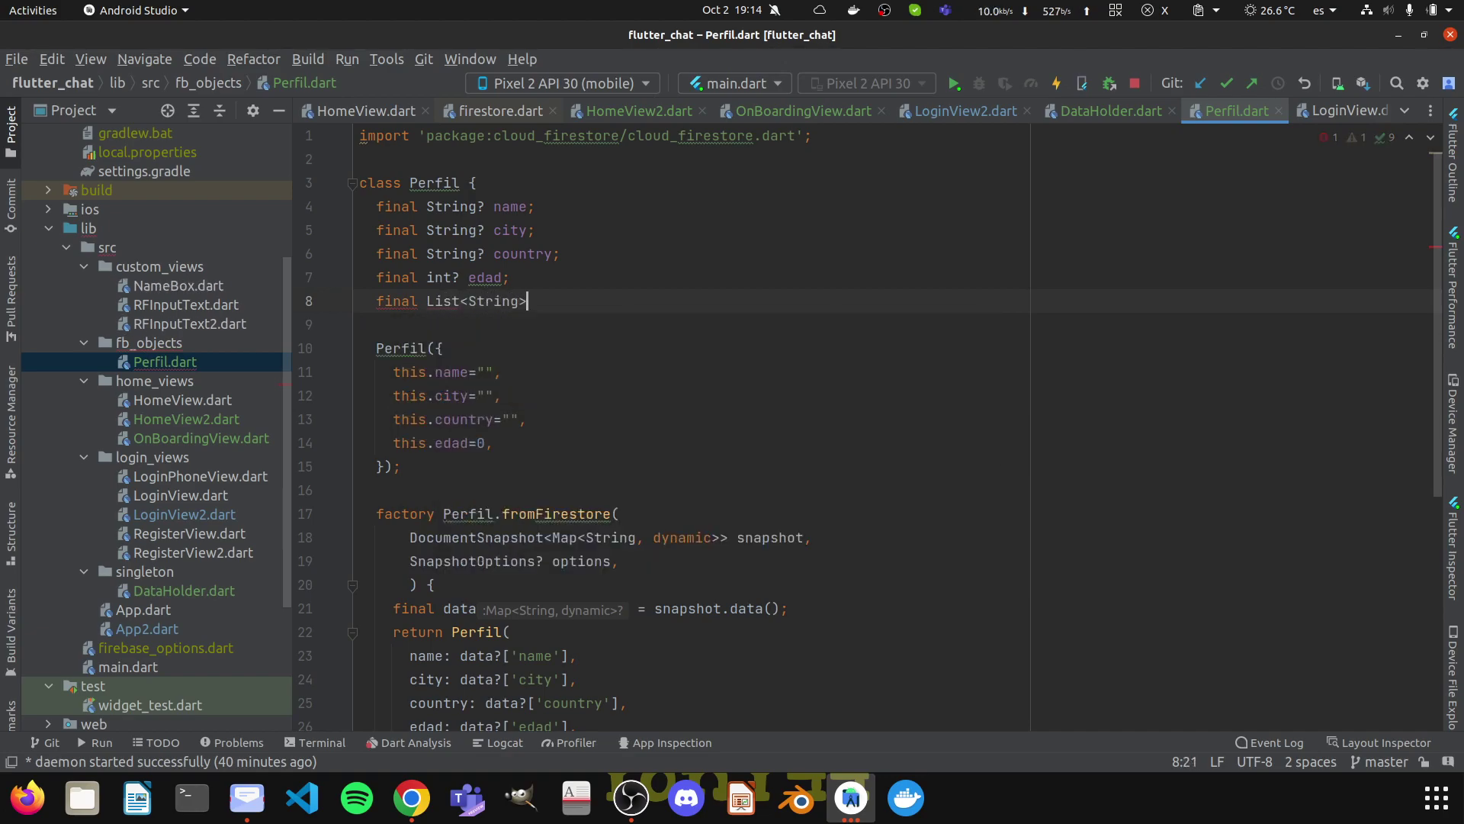
{"action": "left_click", "coordinate": [530, 299]}
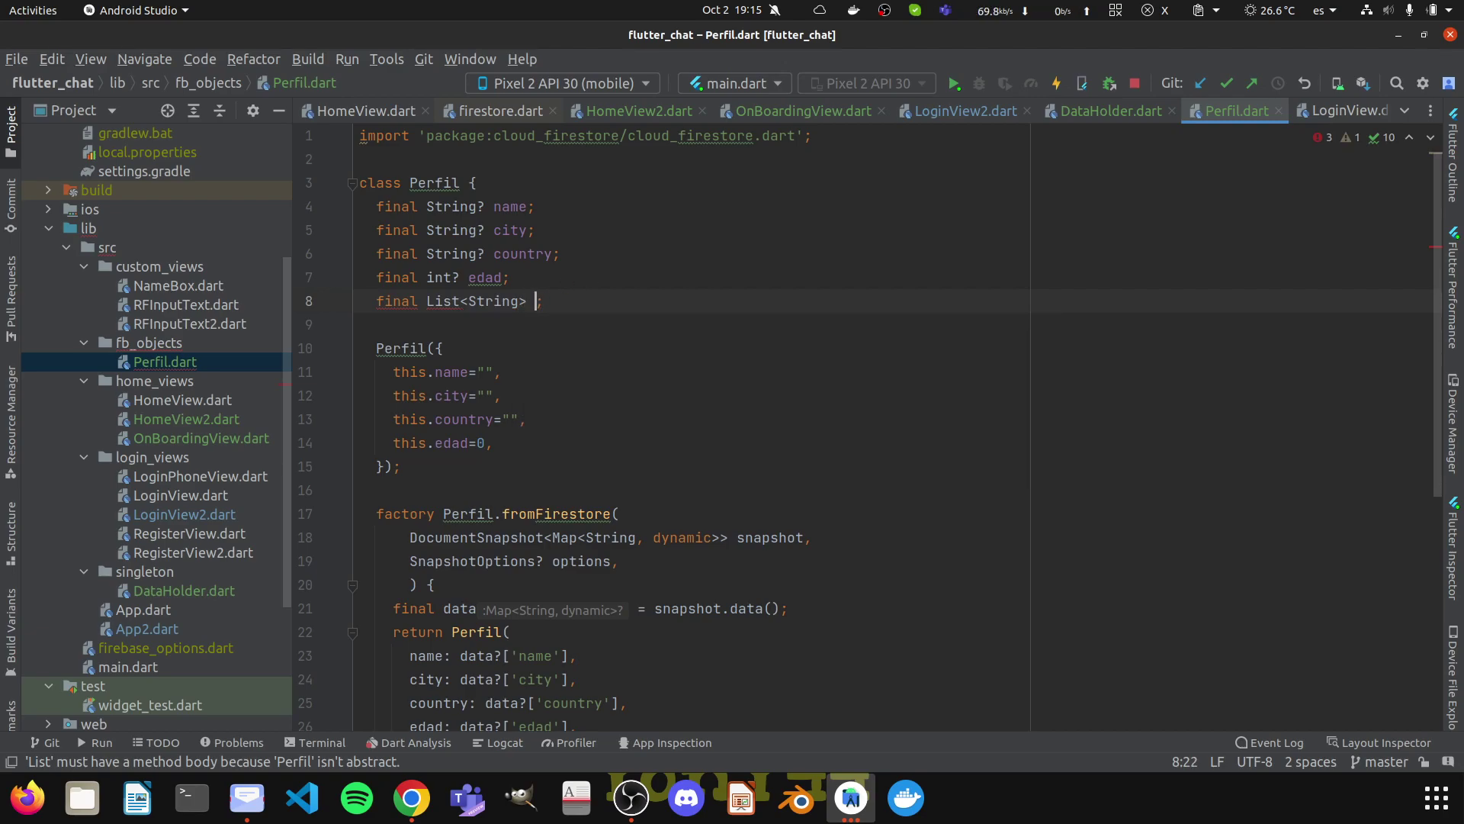
{"action": "type", "text": "frie"}
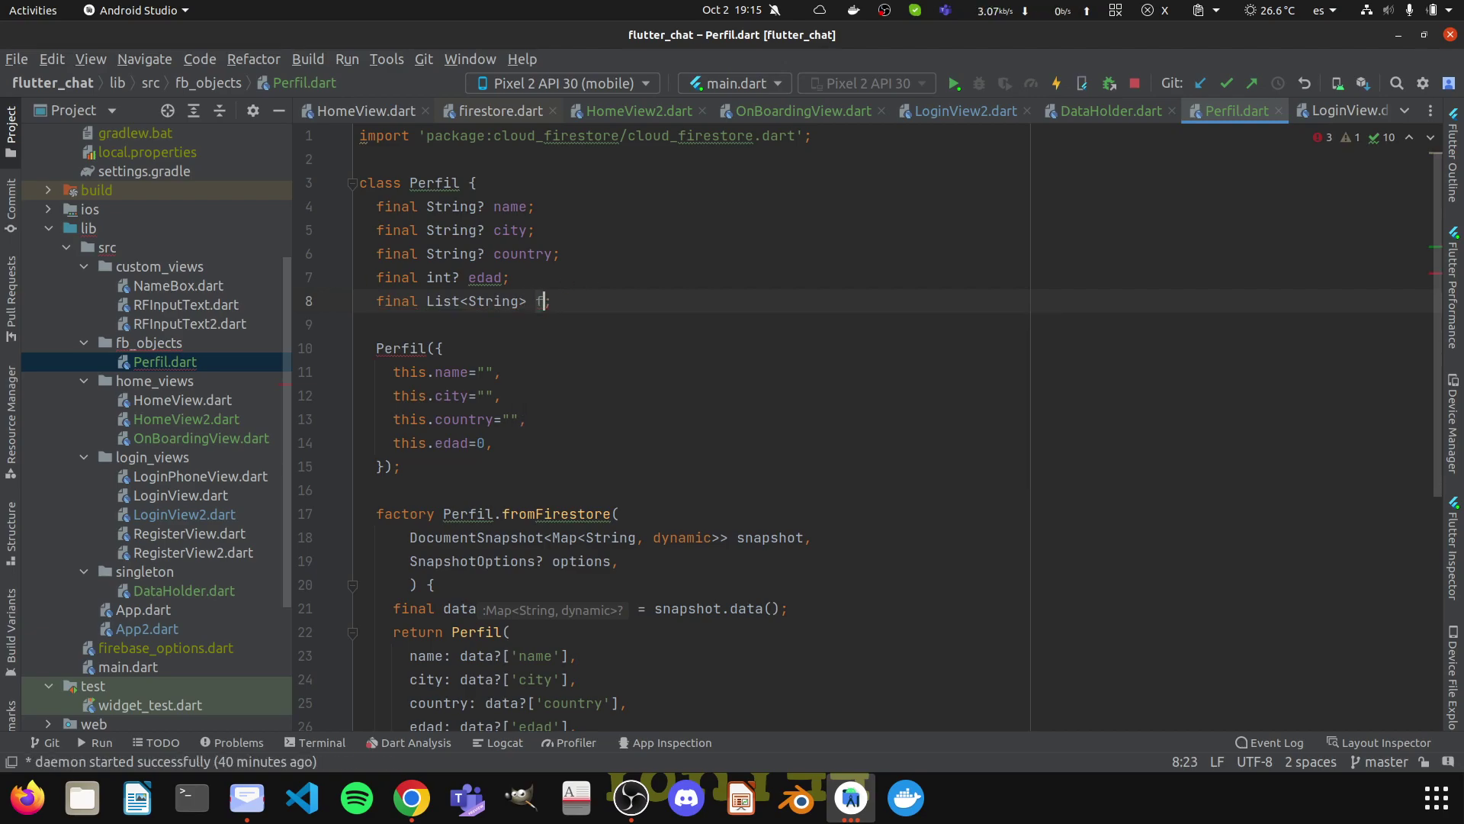
{"action": "type", "text": "nds"}
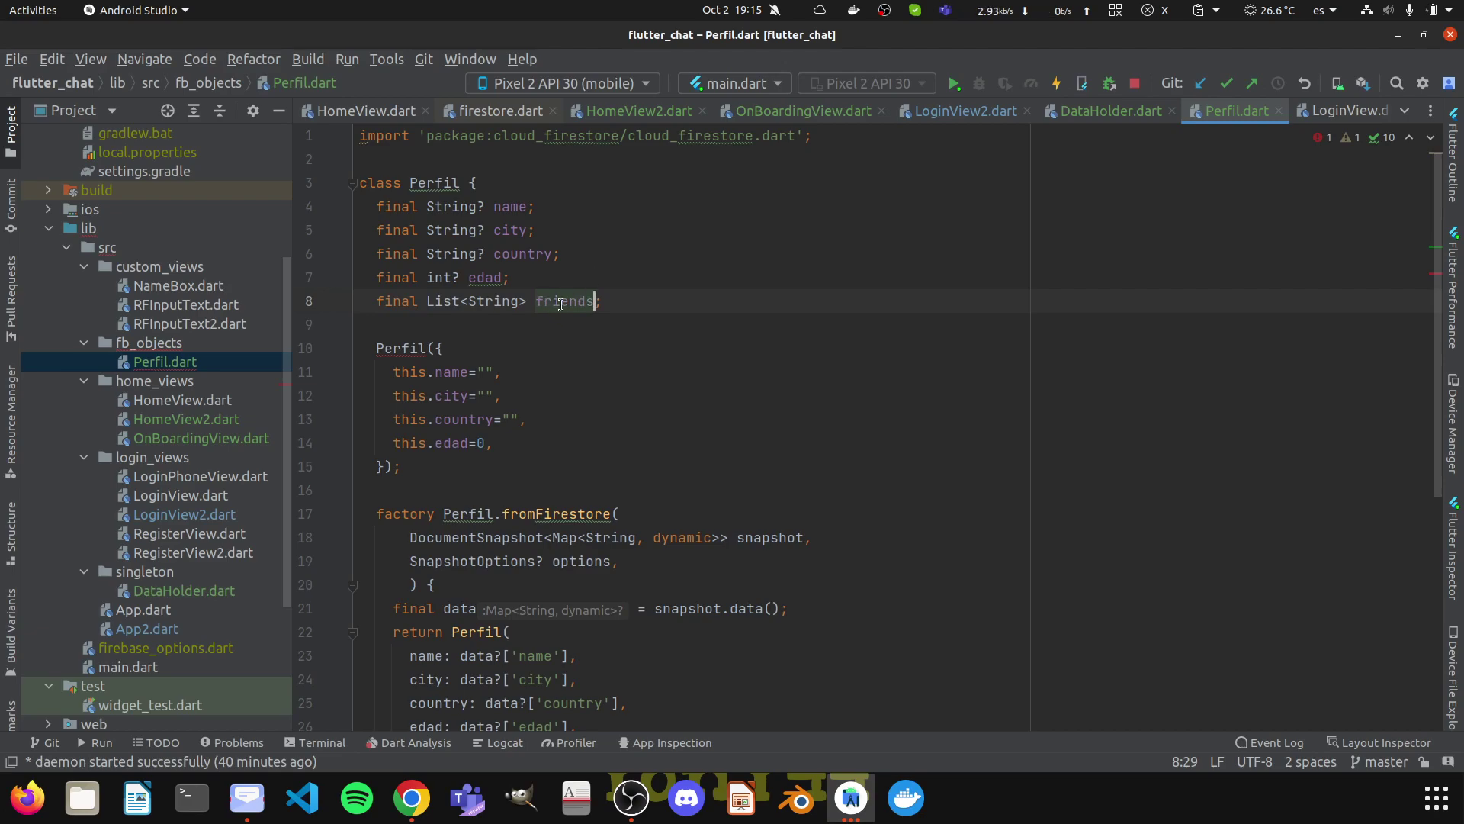
Add this.friends to the Perfil constructor after edad, trying []<String>() as its default value
{"action": "left_click", "coordinate": [527, 440]}
{"action": "key", "text": "Return"}
{"action": "type", "text": "this.friends= <"}
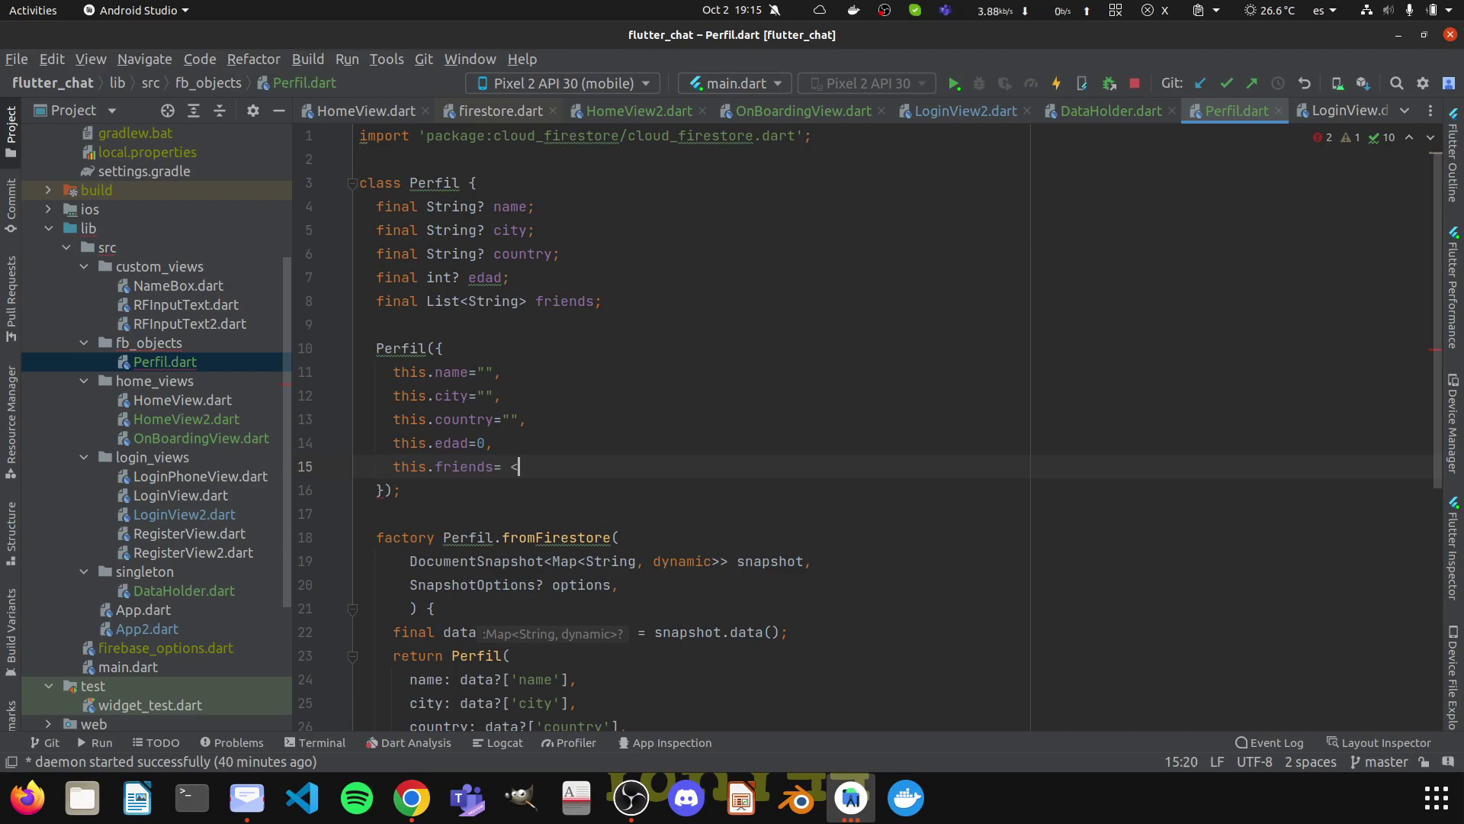
{"action": "key", "text": "ctrl+space"}
{"action": "key", "text": "Escape"}
{"action": "type", "text": "[]"}
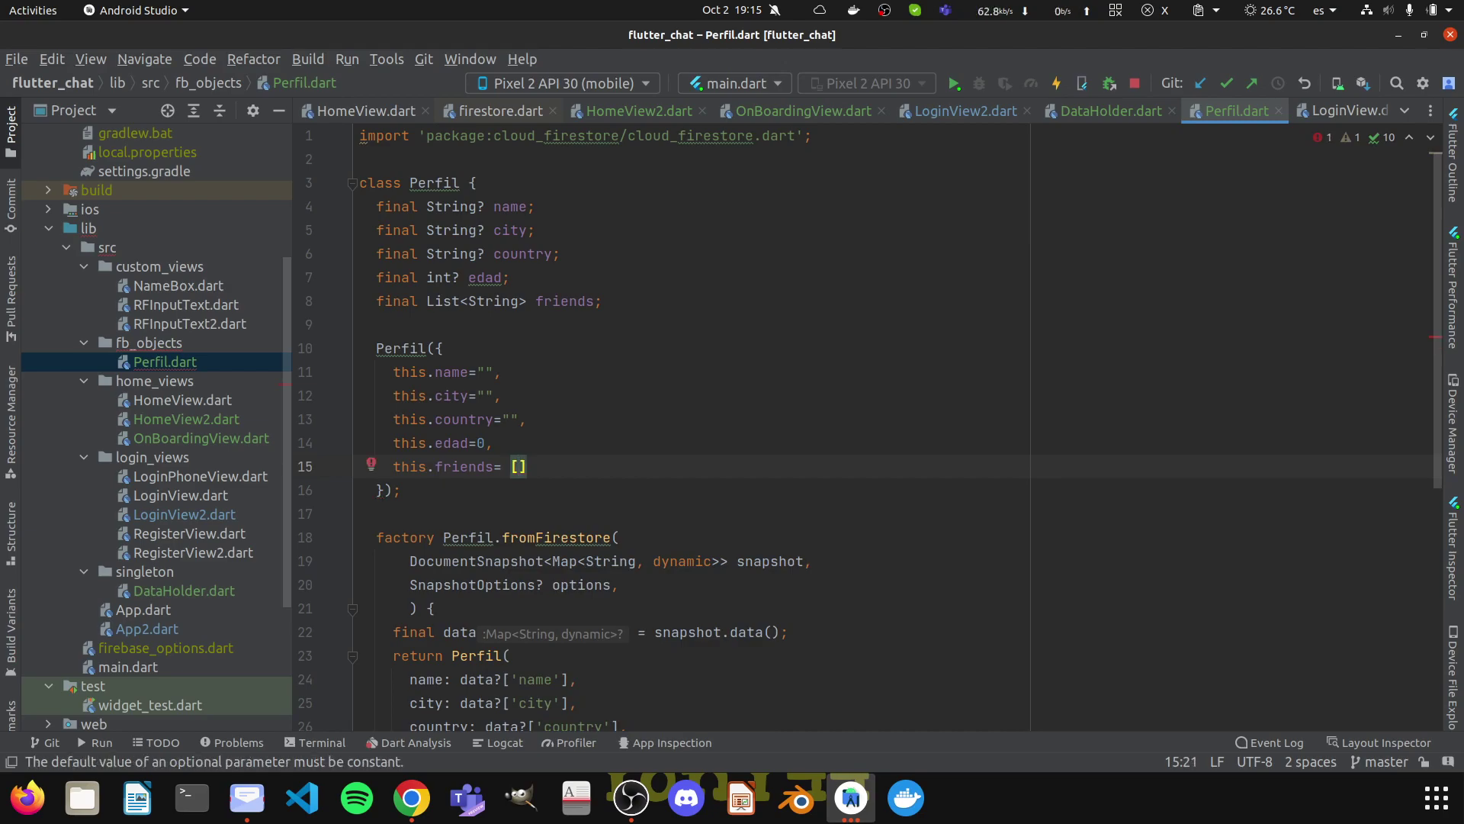
{"action": "type", "text": "<String"}
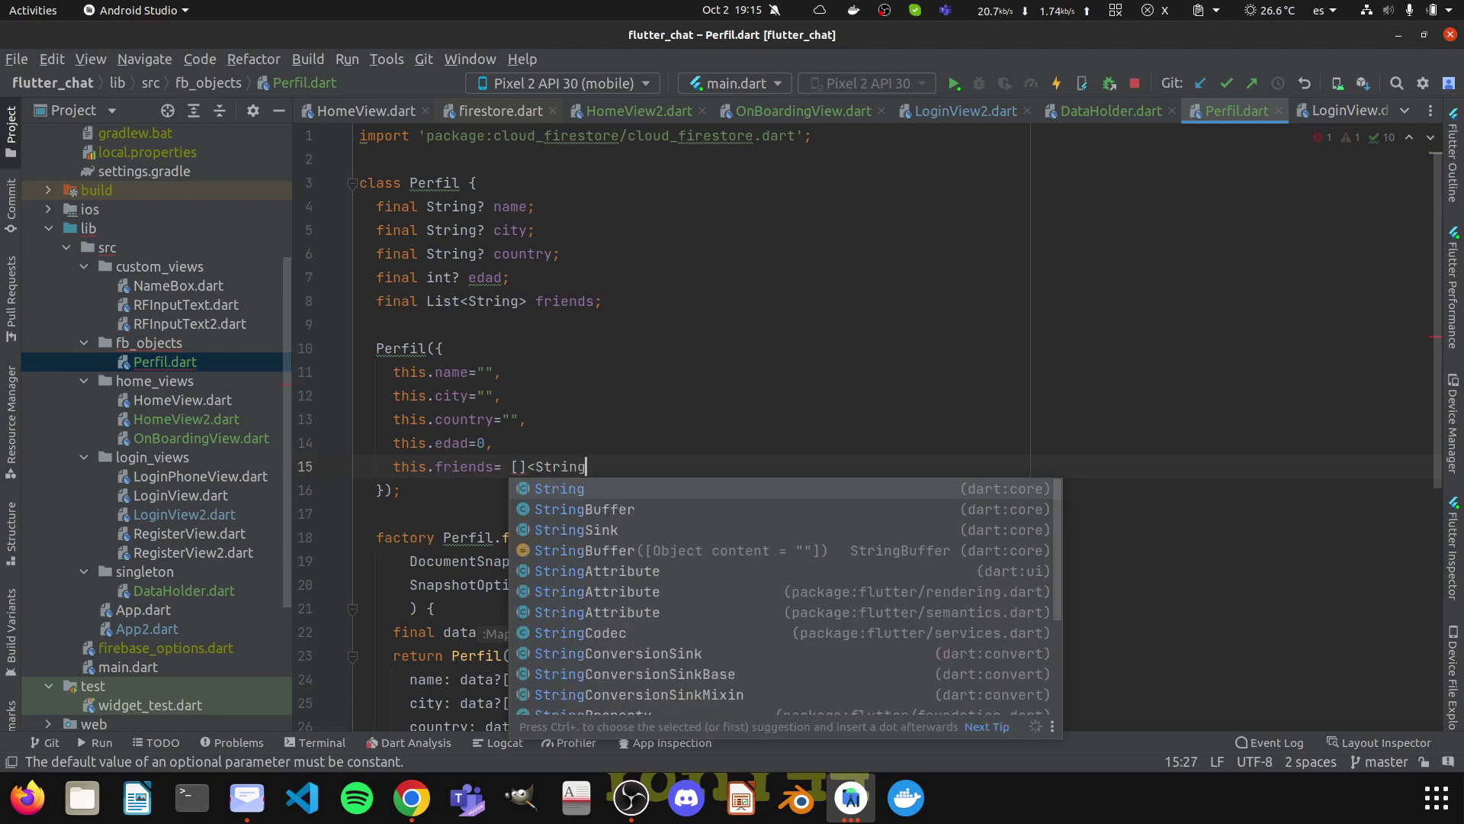
{"action": "type", "text": ">();"}
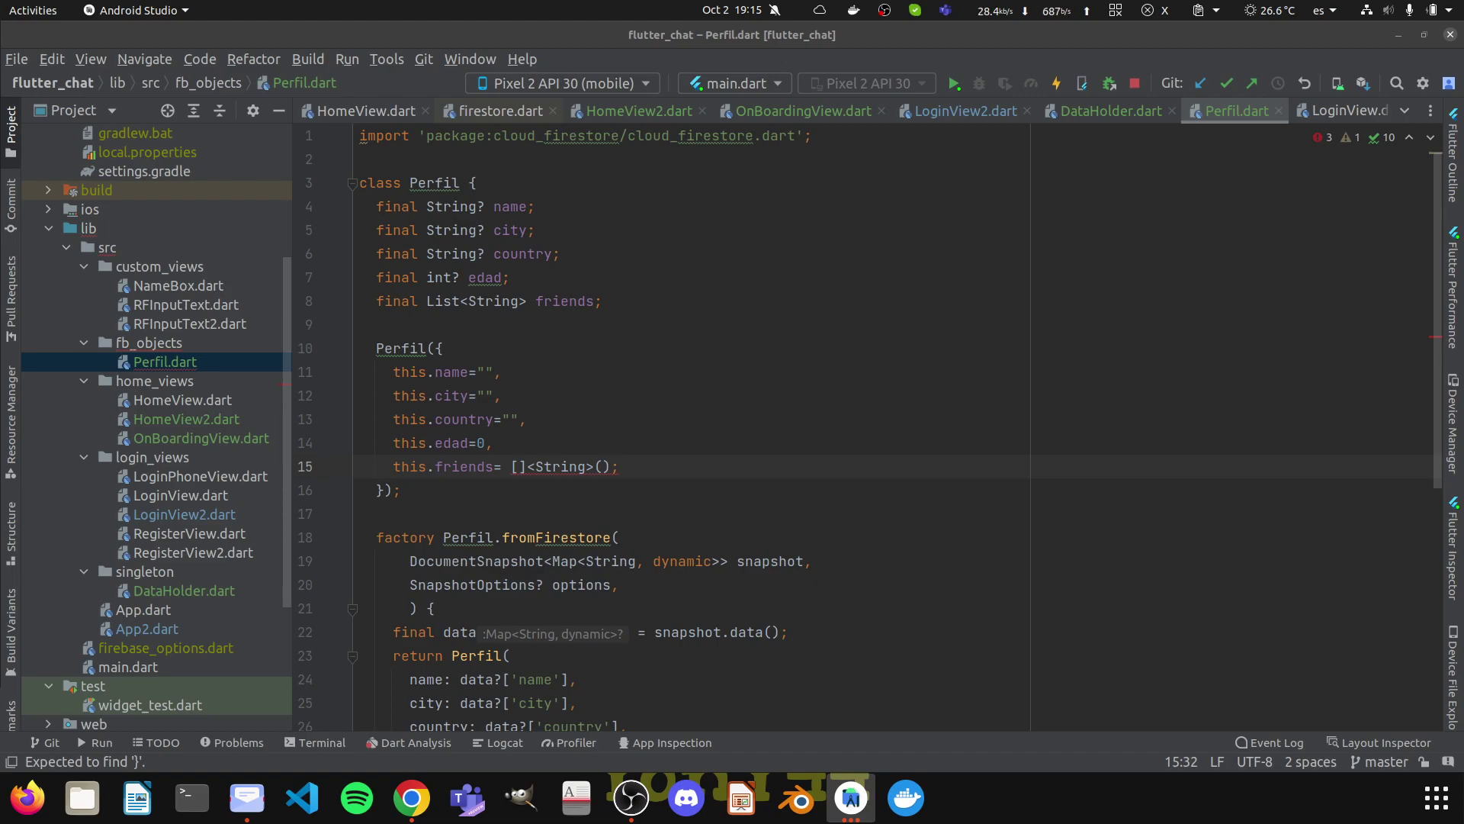
Replace the friends parameter's default value with const [] and end the line with a comma instead of a semicolon
{"action": "left_click_drag", "start_coordinate": [611, 467], "coordinate": [508, 473]}
{"action": "type", "text": "const []"}
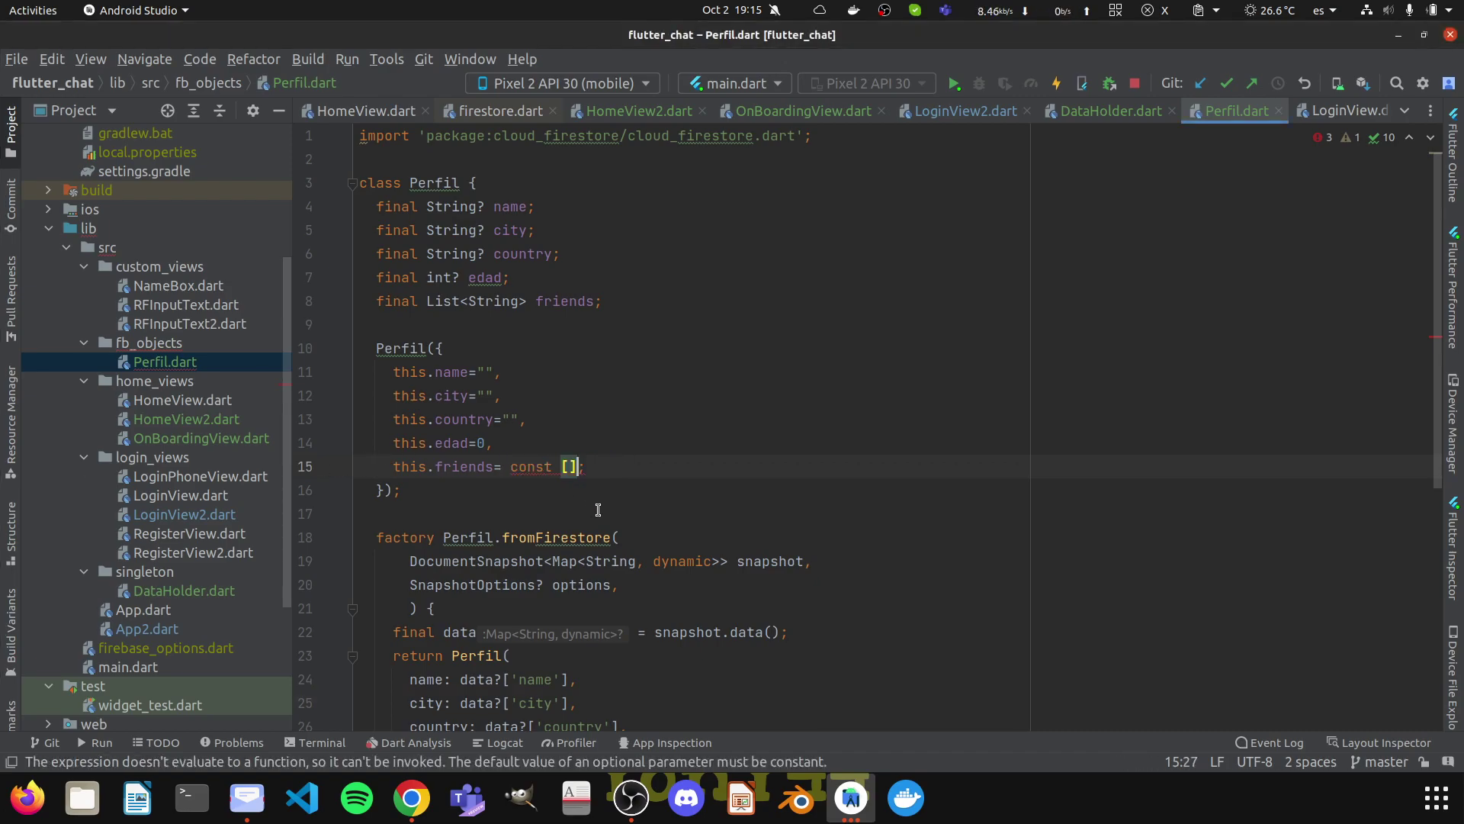
{"action": "key", "text": "ctrl+s"}
{"action": "left_click", "coordinate": [734, 472]}
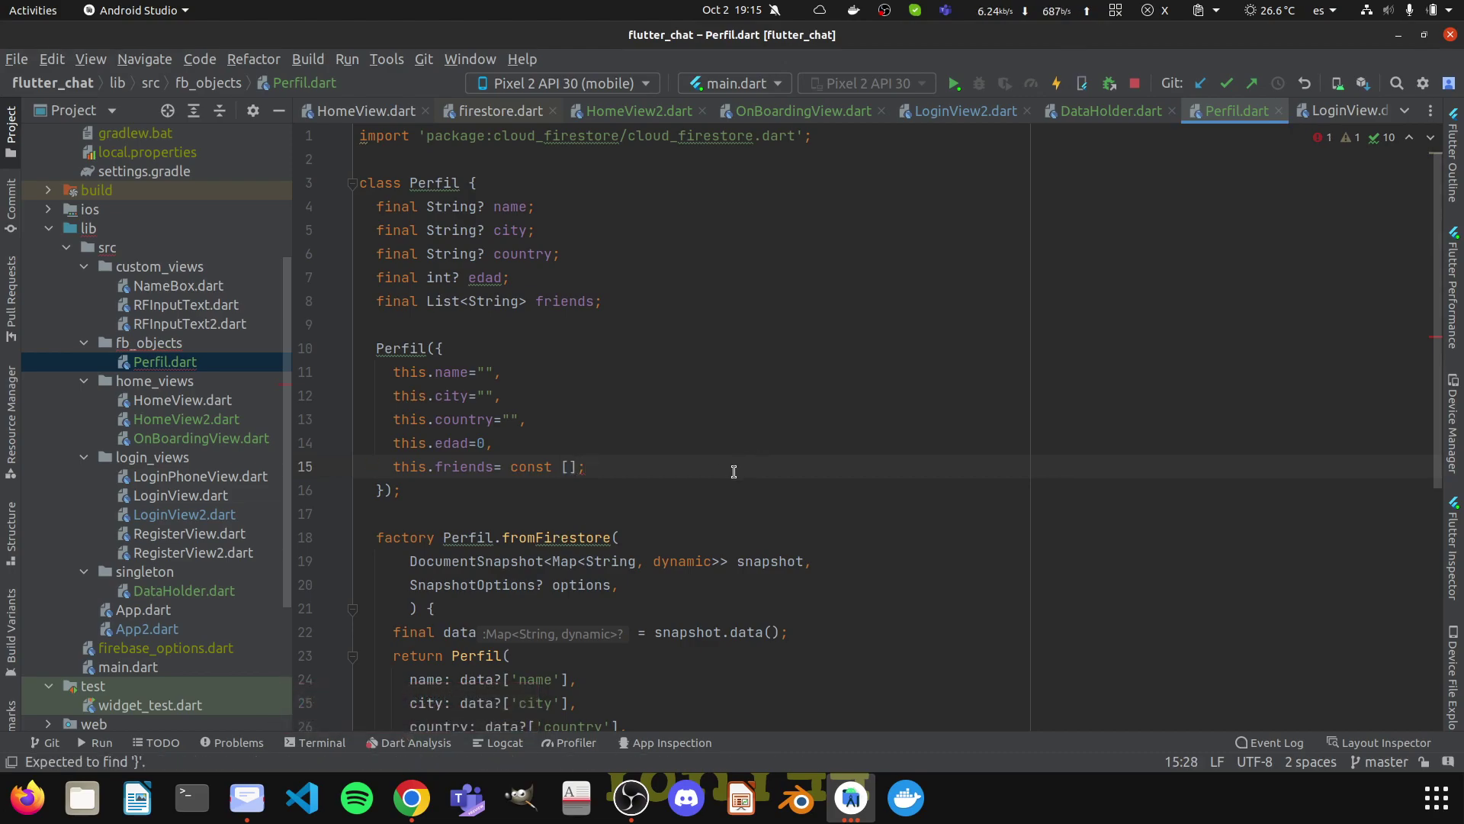
{"action": "key", "text": "BackSpace"}
{"action": "type", "text": ","}
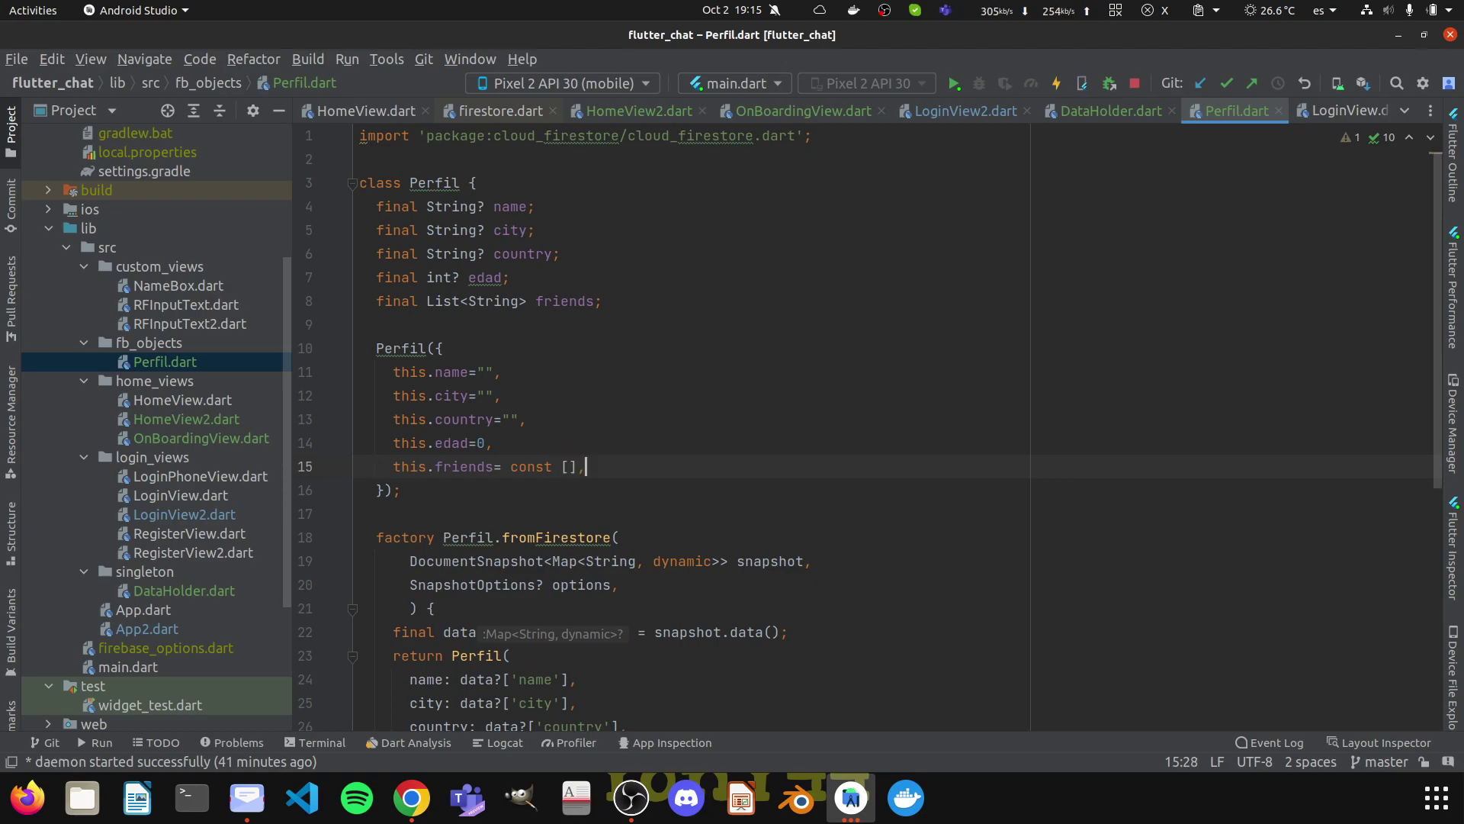
{"action": "double_click", "coordinate": [463, 466]}
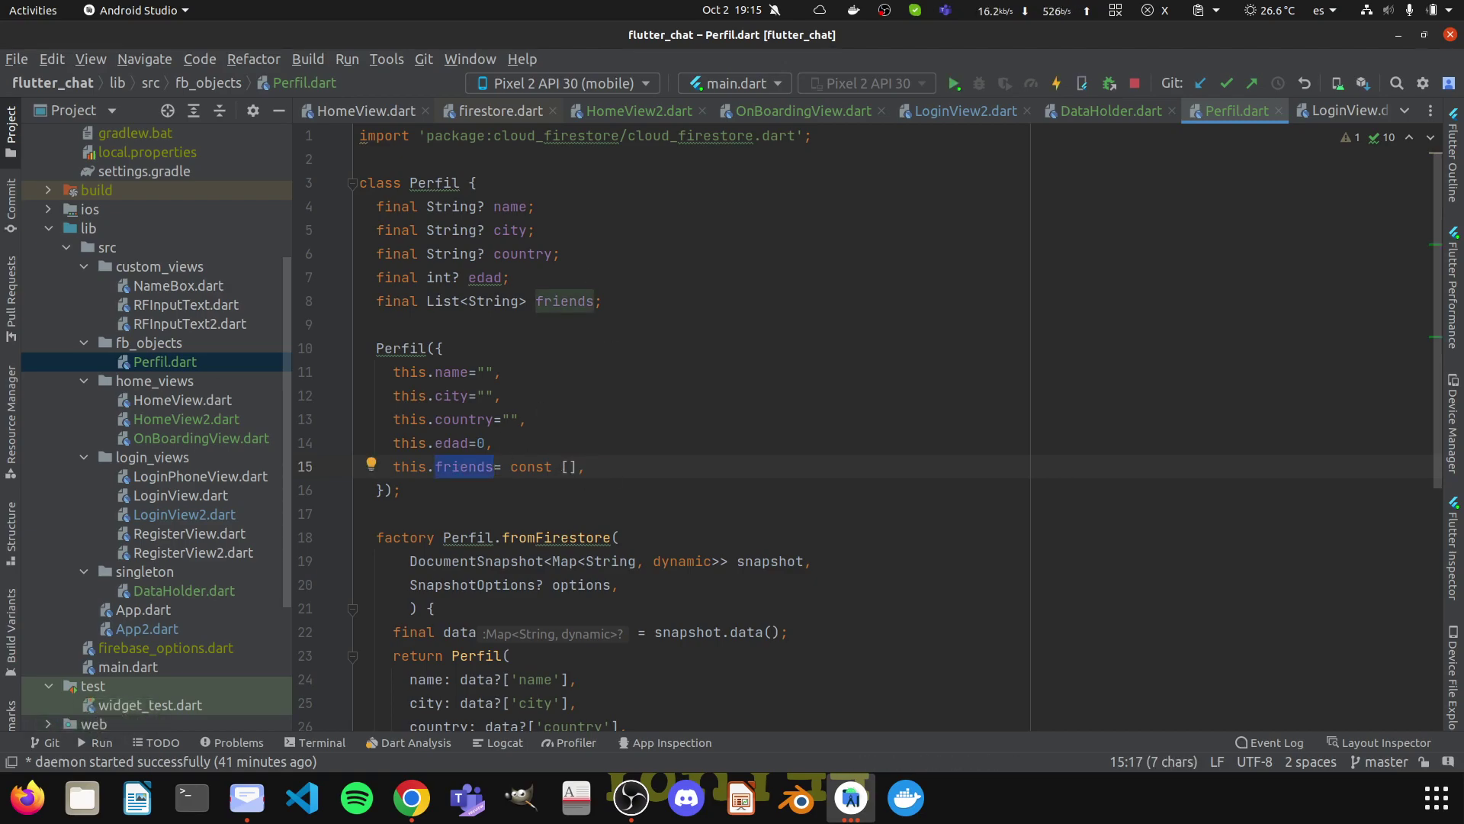
Duplicate the final List<String> friends declaration on a new line directly below it
{"action": "left_click_drag", "start_coordinate": [712, 304], "coordinate": [376, 302]}
{"action": "key", "text": "ctrl+c"}
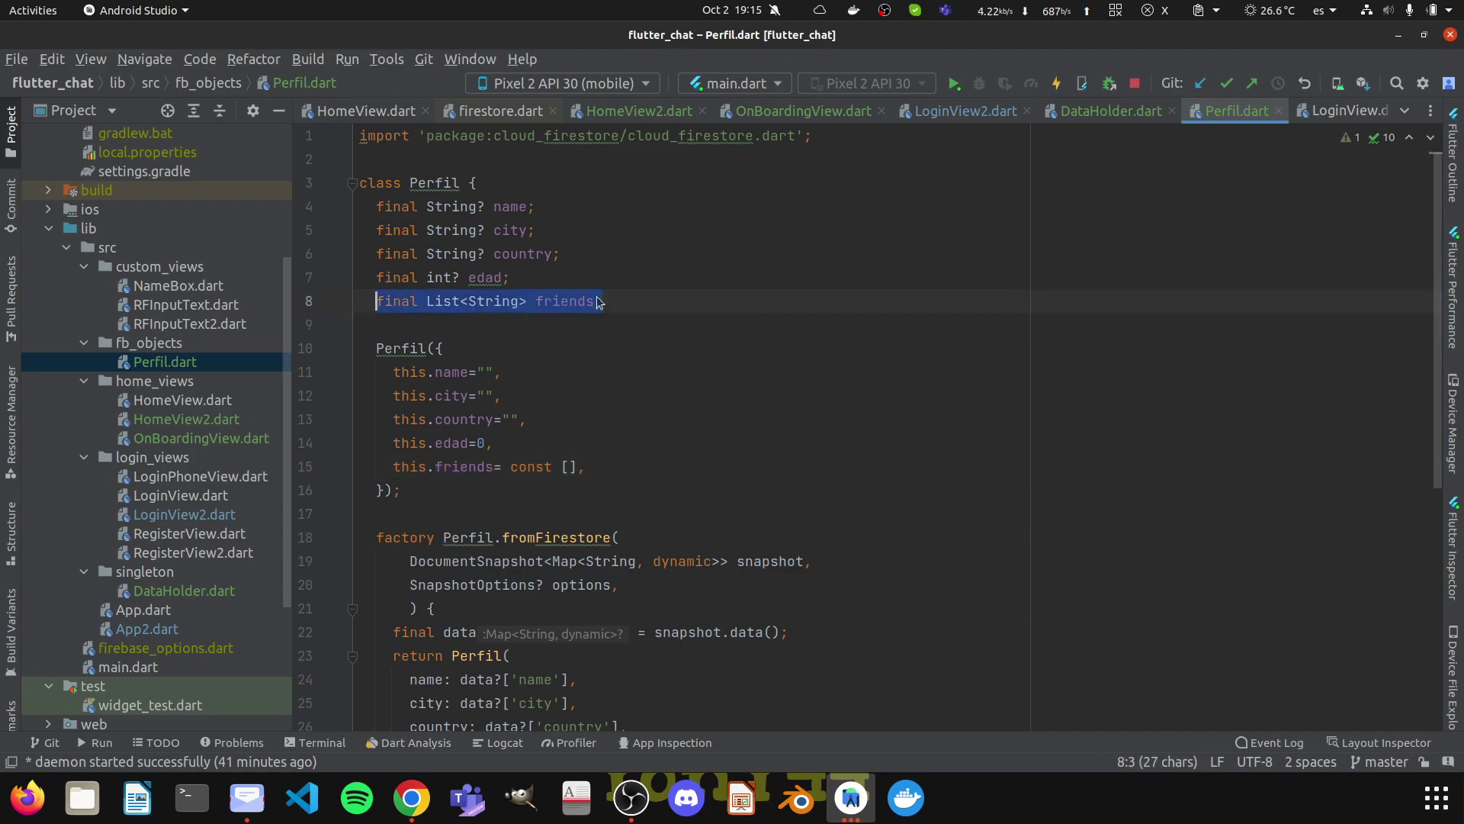
{"action": "left_click", "coordinate": [667, 296]}
{"action": "key", "text": "Return"}
{"action": "key", "text": "ctrl+v"}
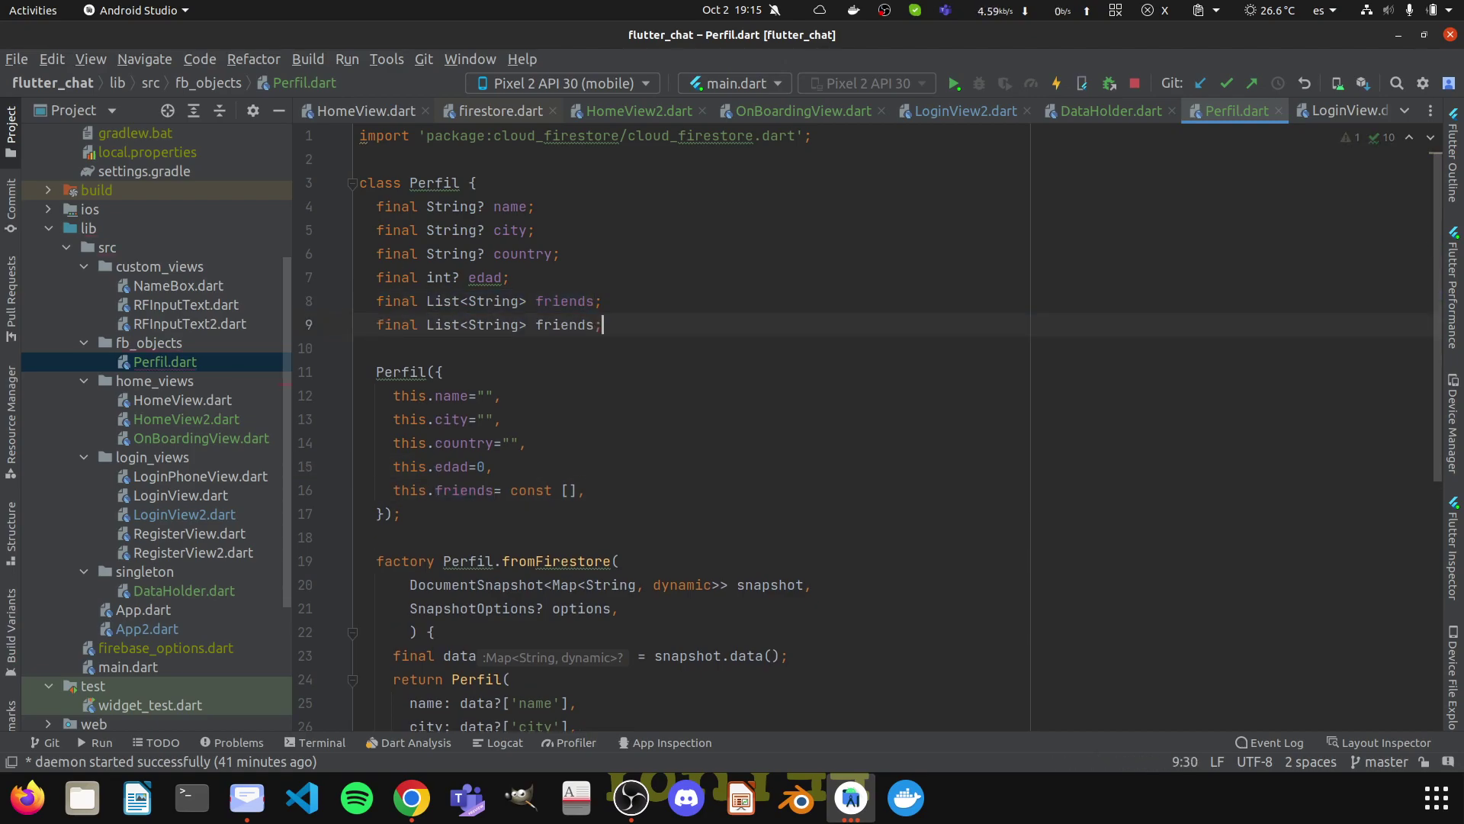
Check the profile document in Firestore, change the duplicated declaration's list type to DocumentReference, and select its field name
{"action": "left_click", "coordinate": [412, 798]}
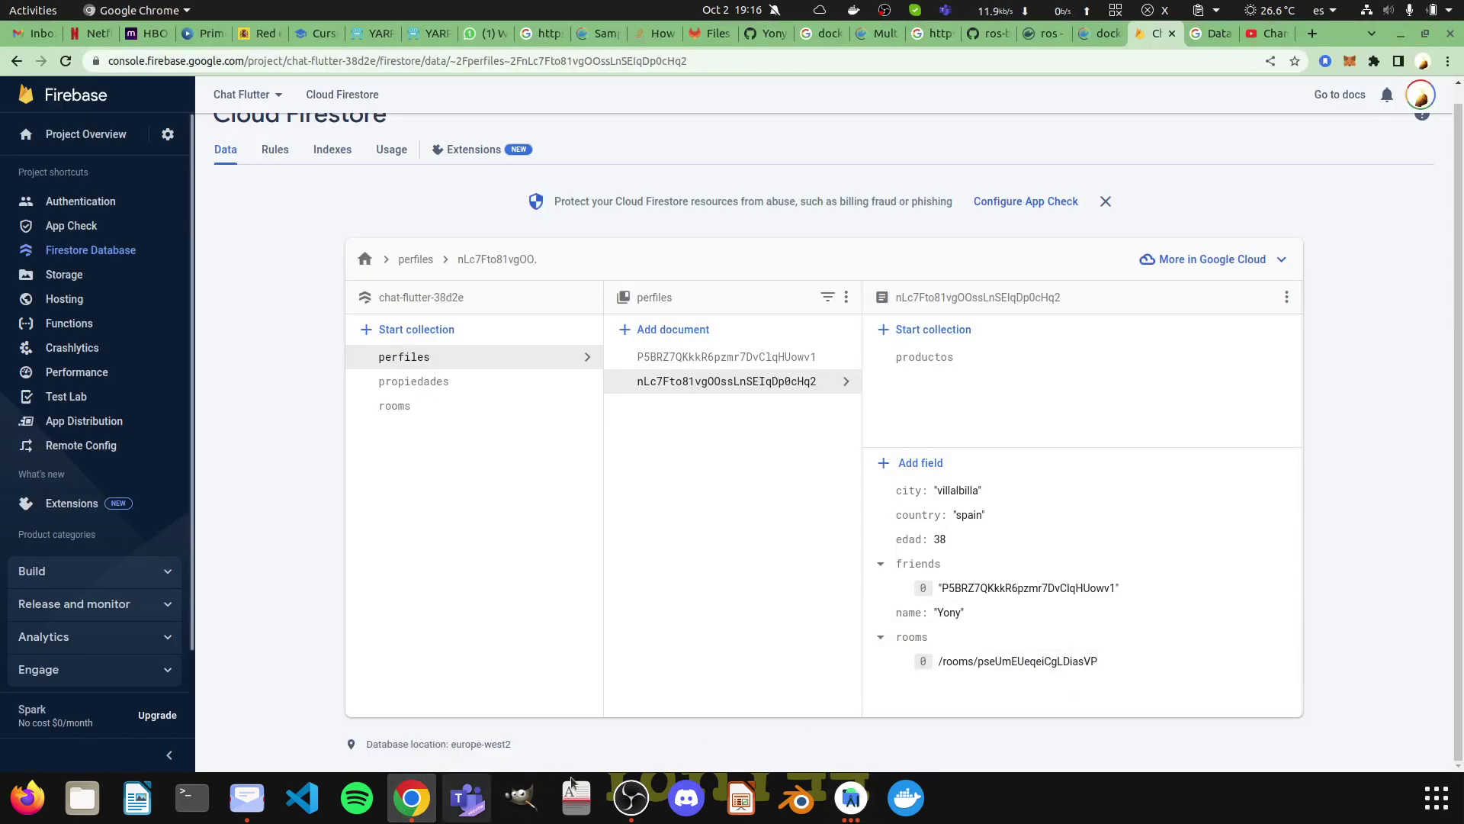
{"action": "left_click", "coordinate": [851, 798]}
{"action": "double_click", "coordinate": [492, 325]}
{"action": "type", "text": "Do"}
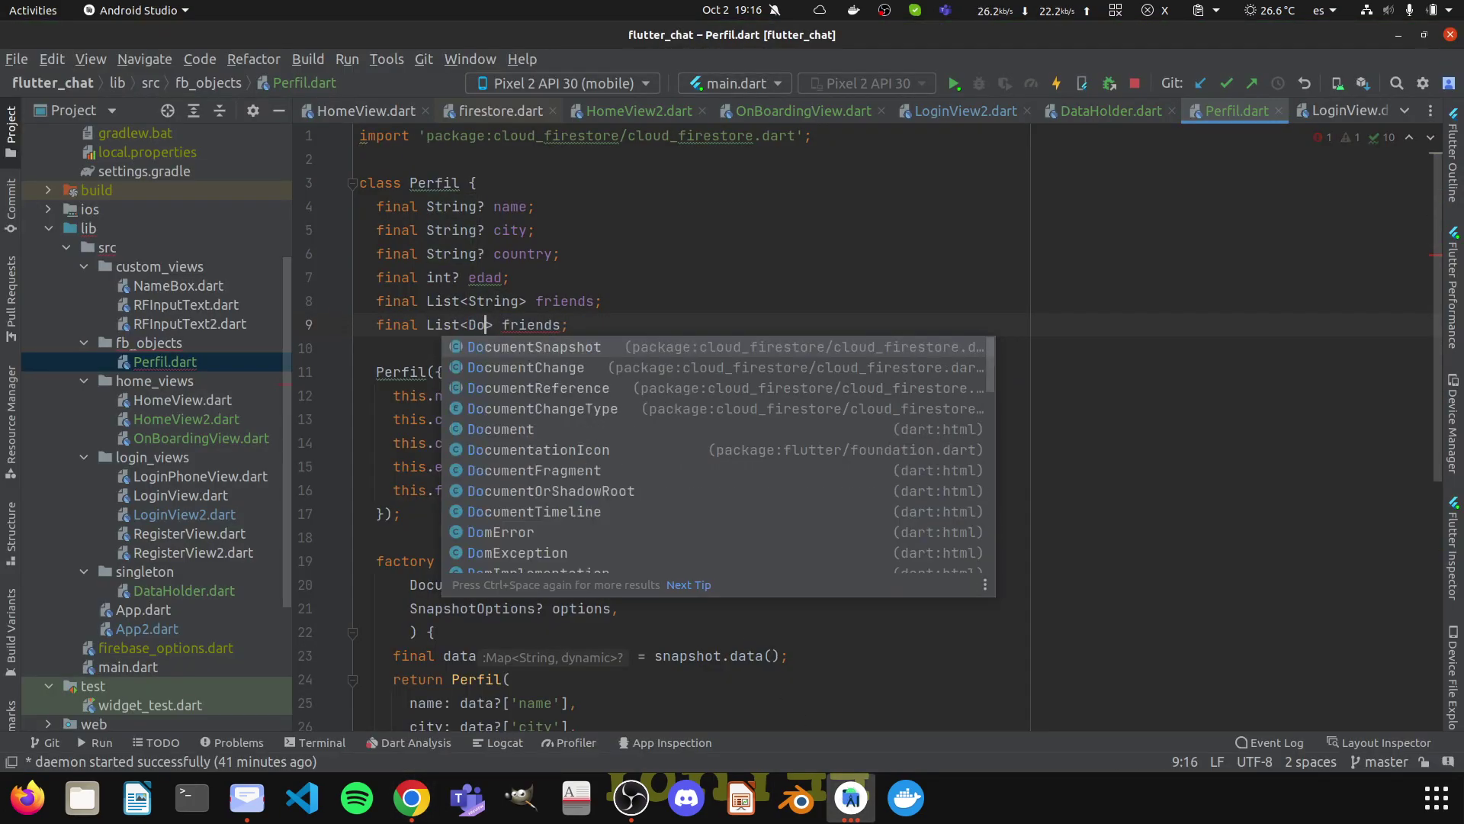
{"action": "key", "text": "Down"}
{"action": "key", "text": "Down"}
{"action": "key", "text": "Return"}
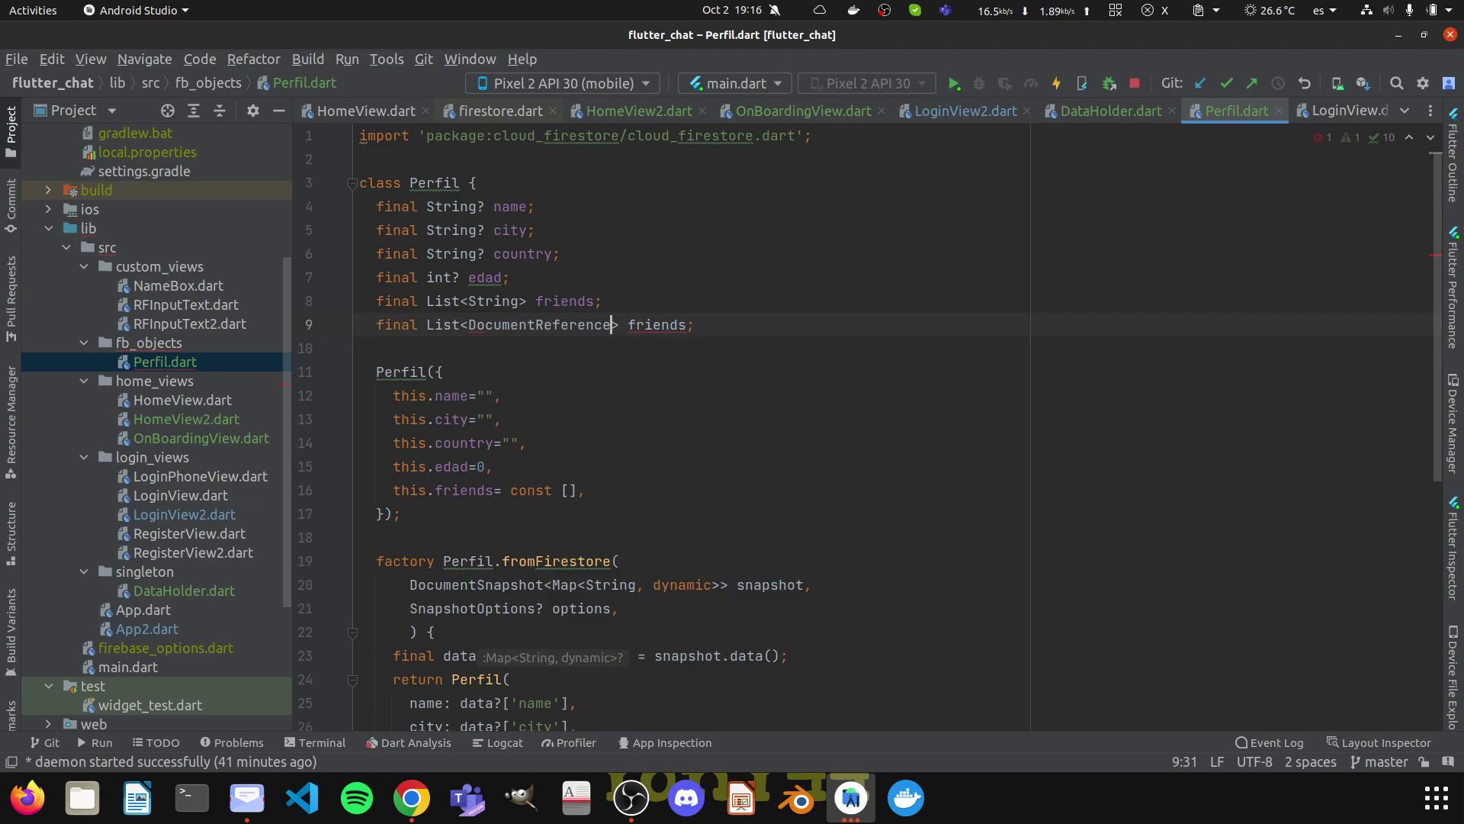
{"action": "double_click", "coordinate": [660, 321]}
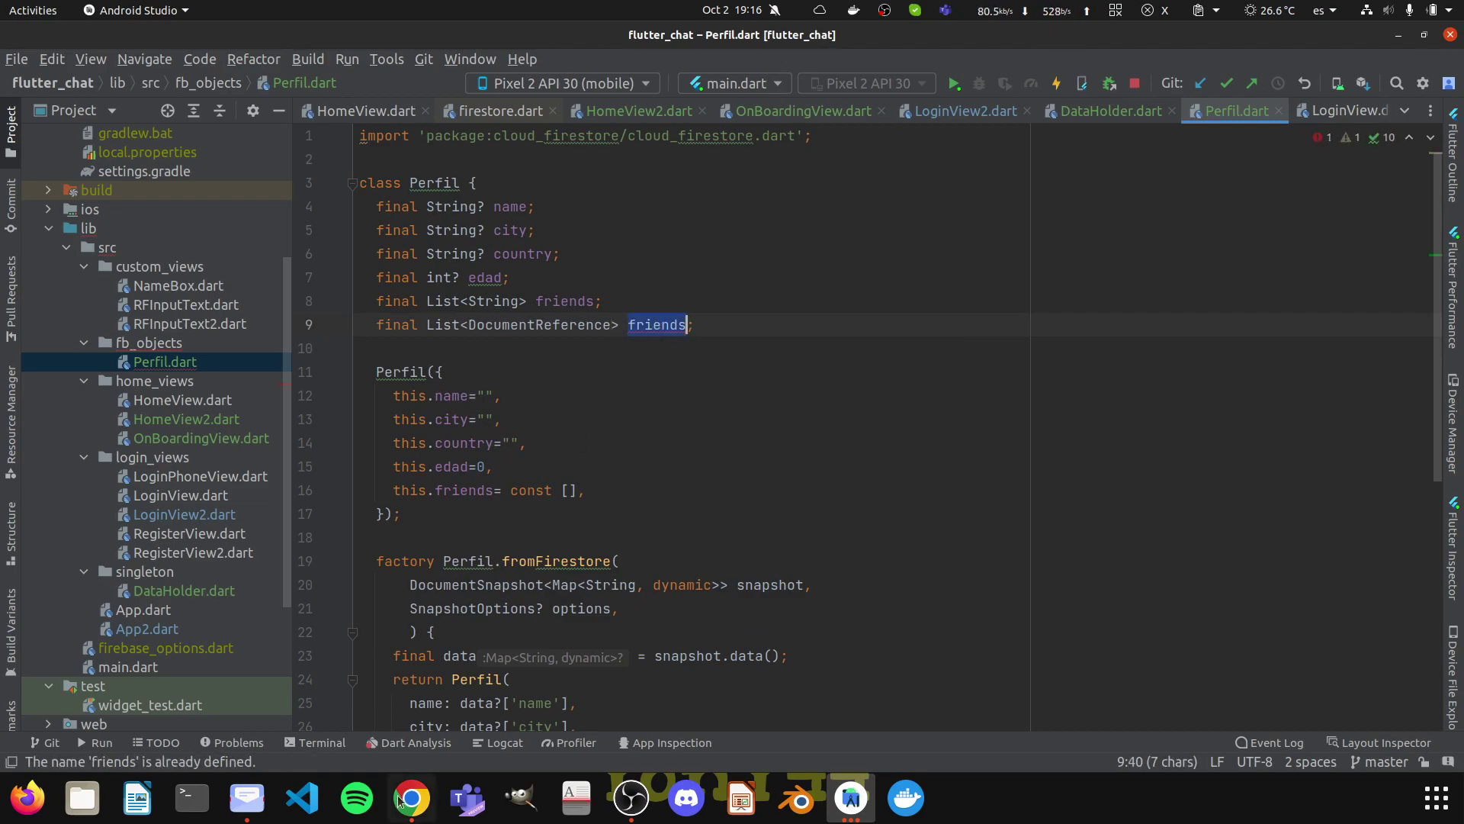